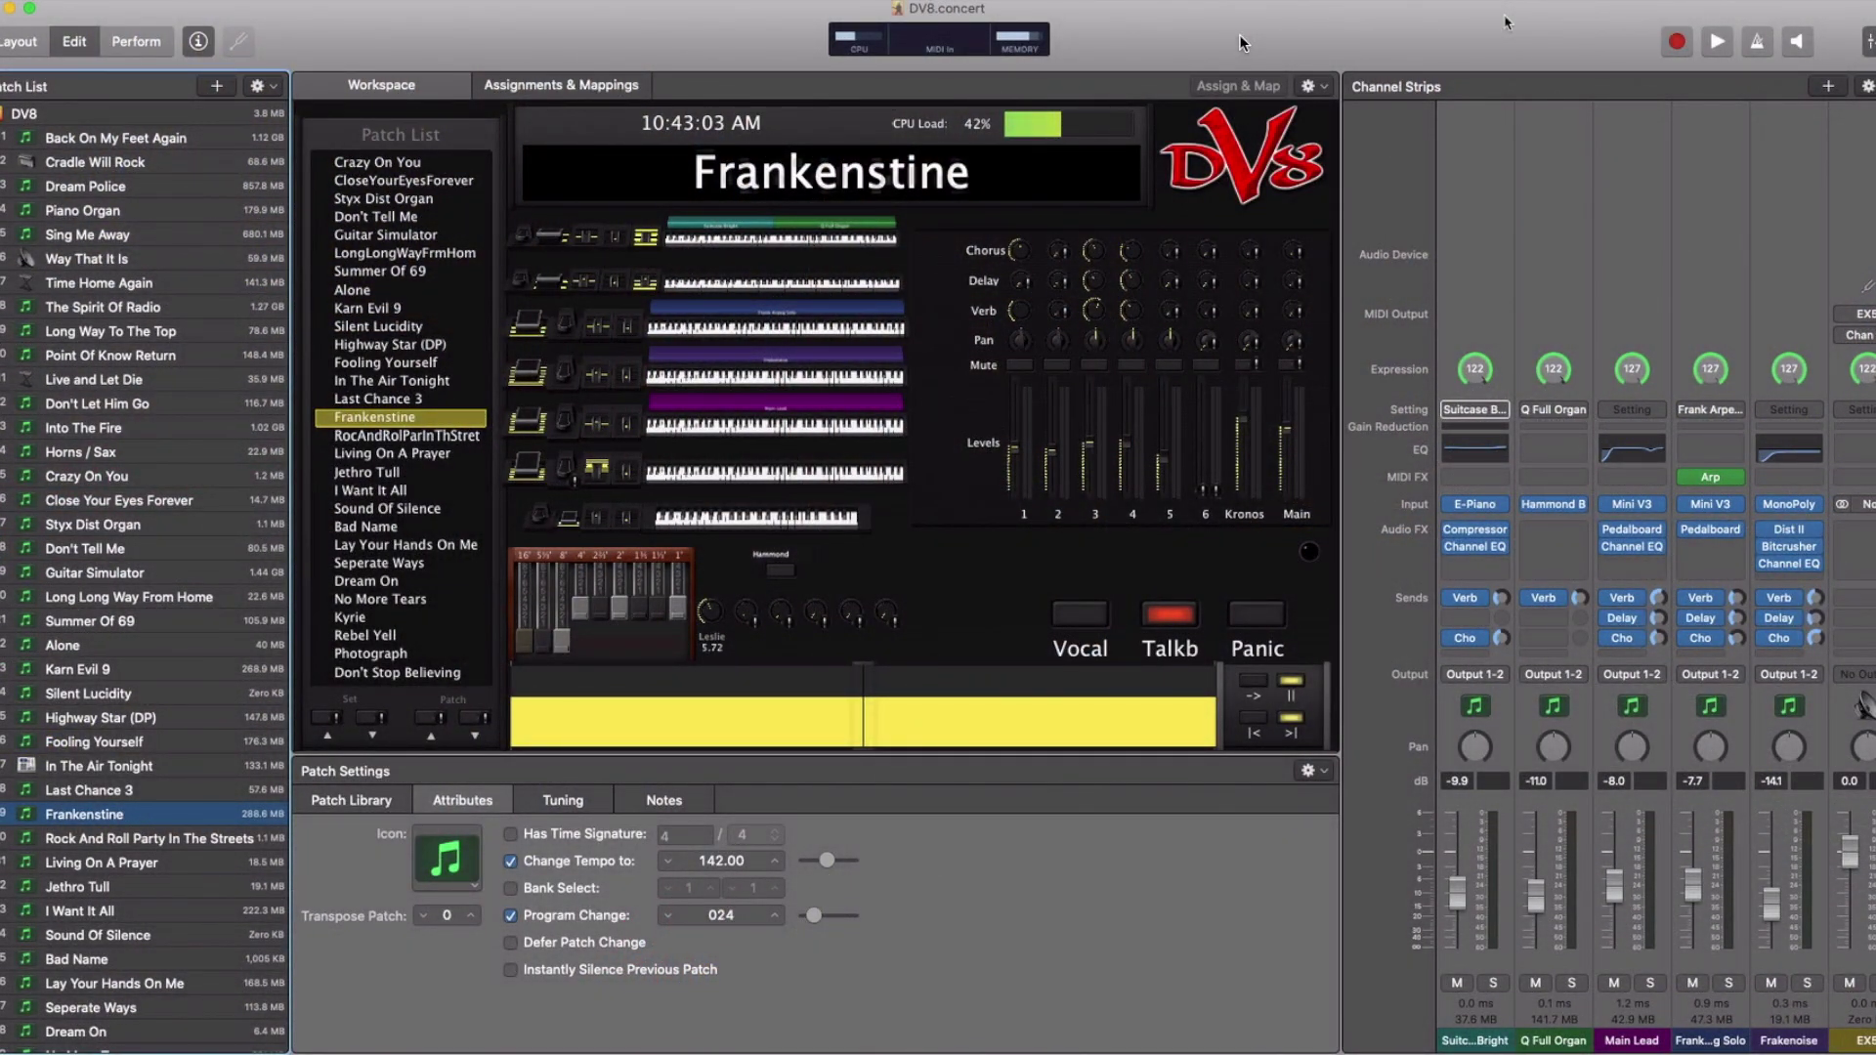
{"action": "scroll", "coordinate": [170, 377], "scroll_direction": "down", "scroll_amount": 6}
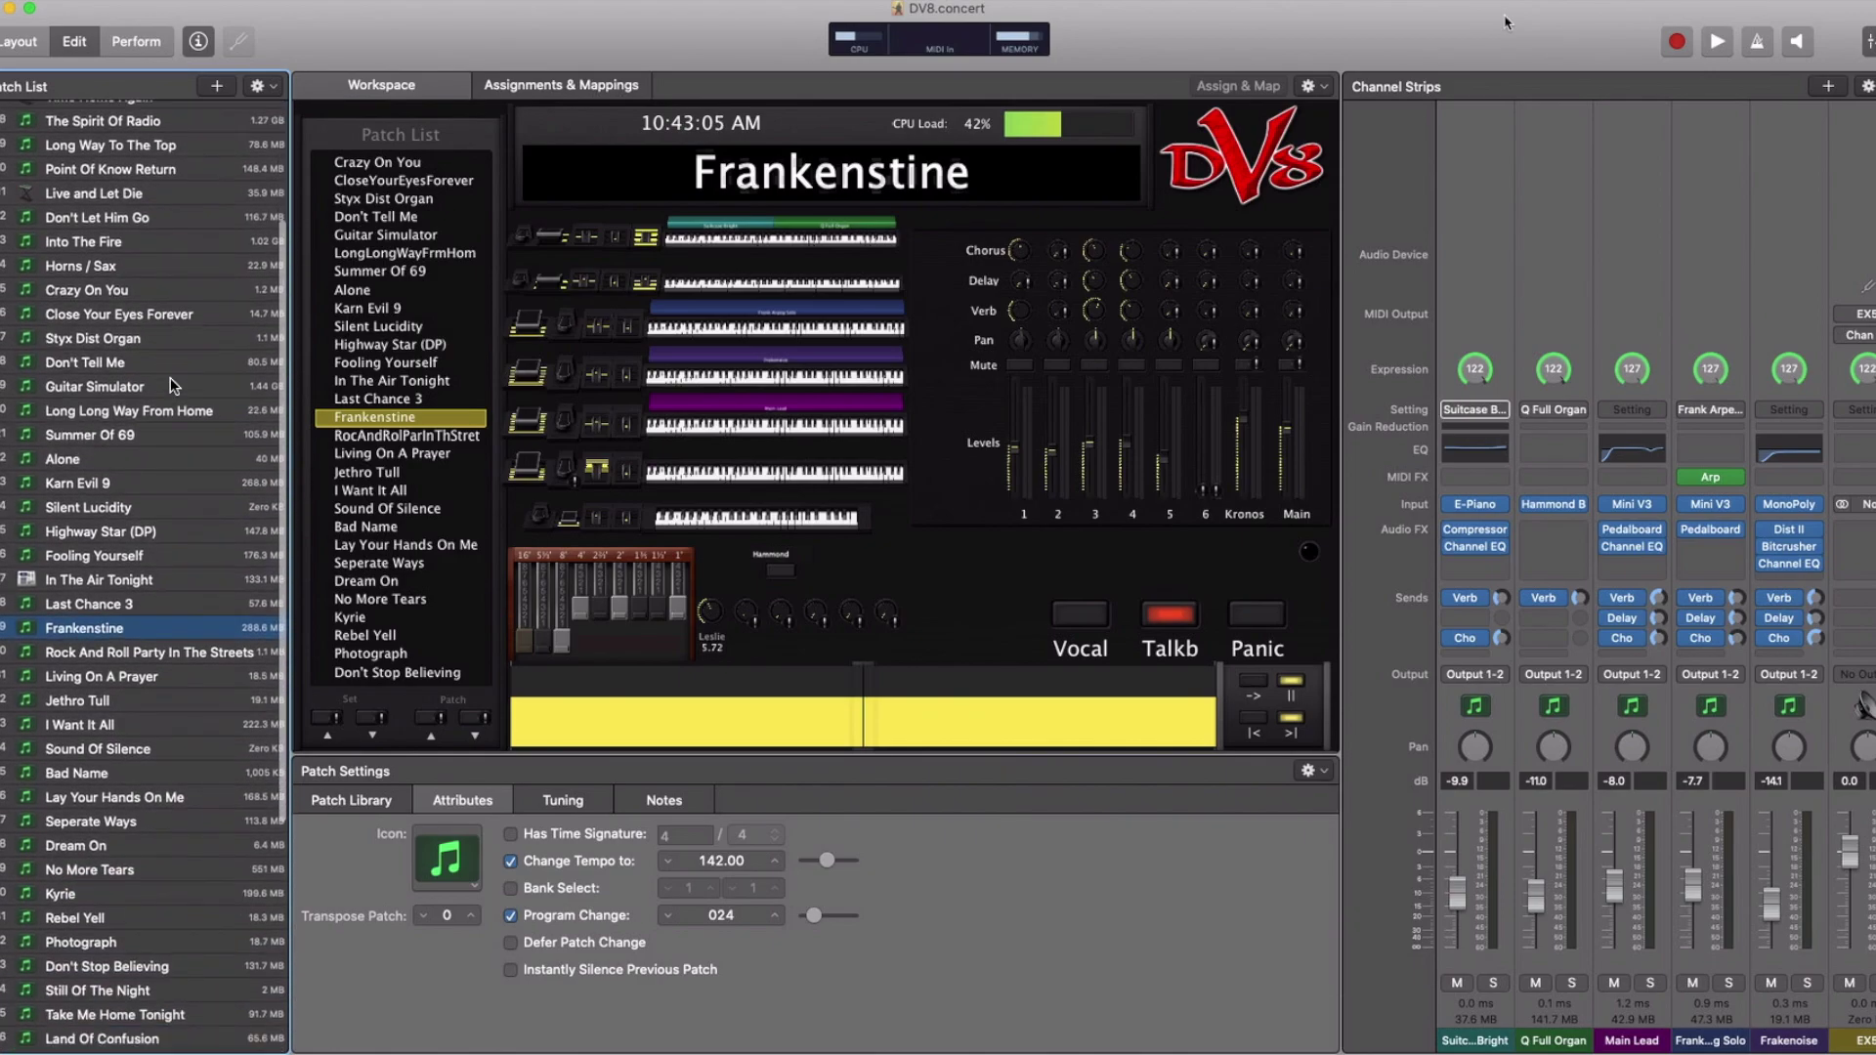
{"action": "scroll", "coordinate": [170, 377], "scroll_direction": "down", "scroll_amount": 3}
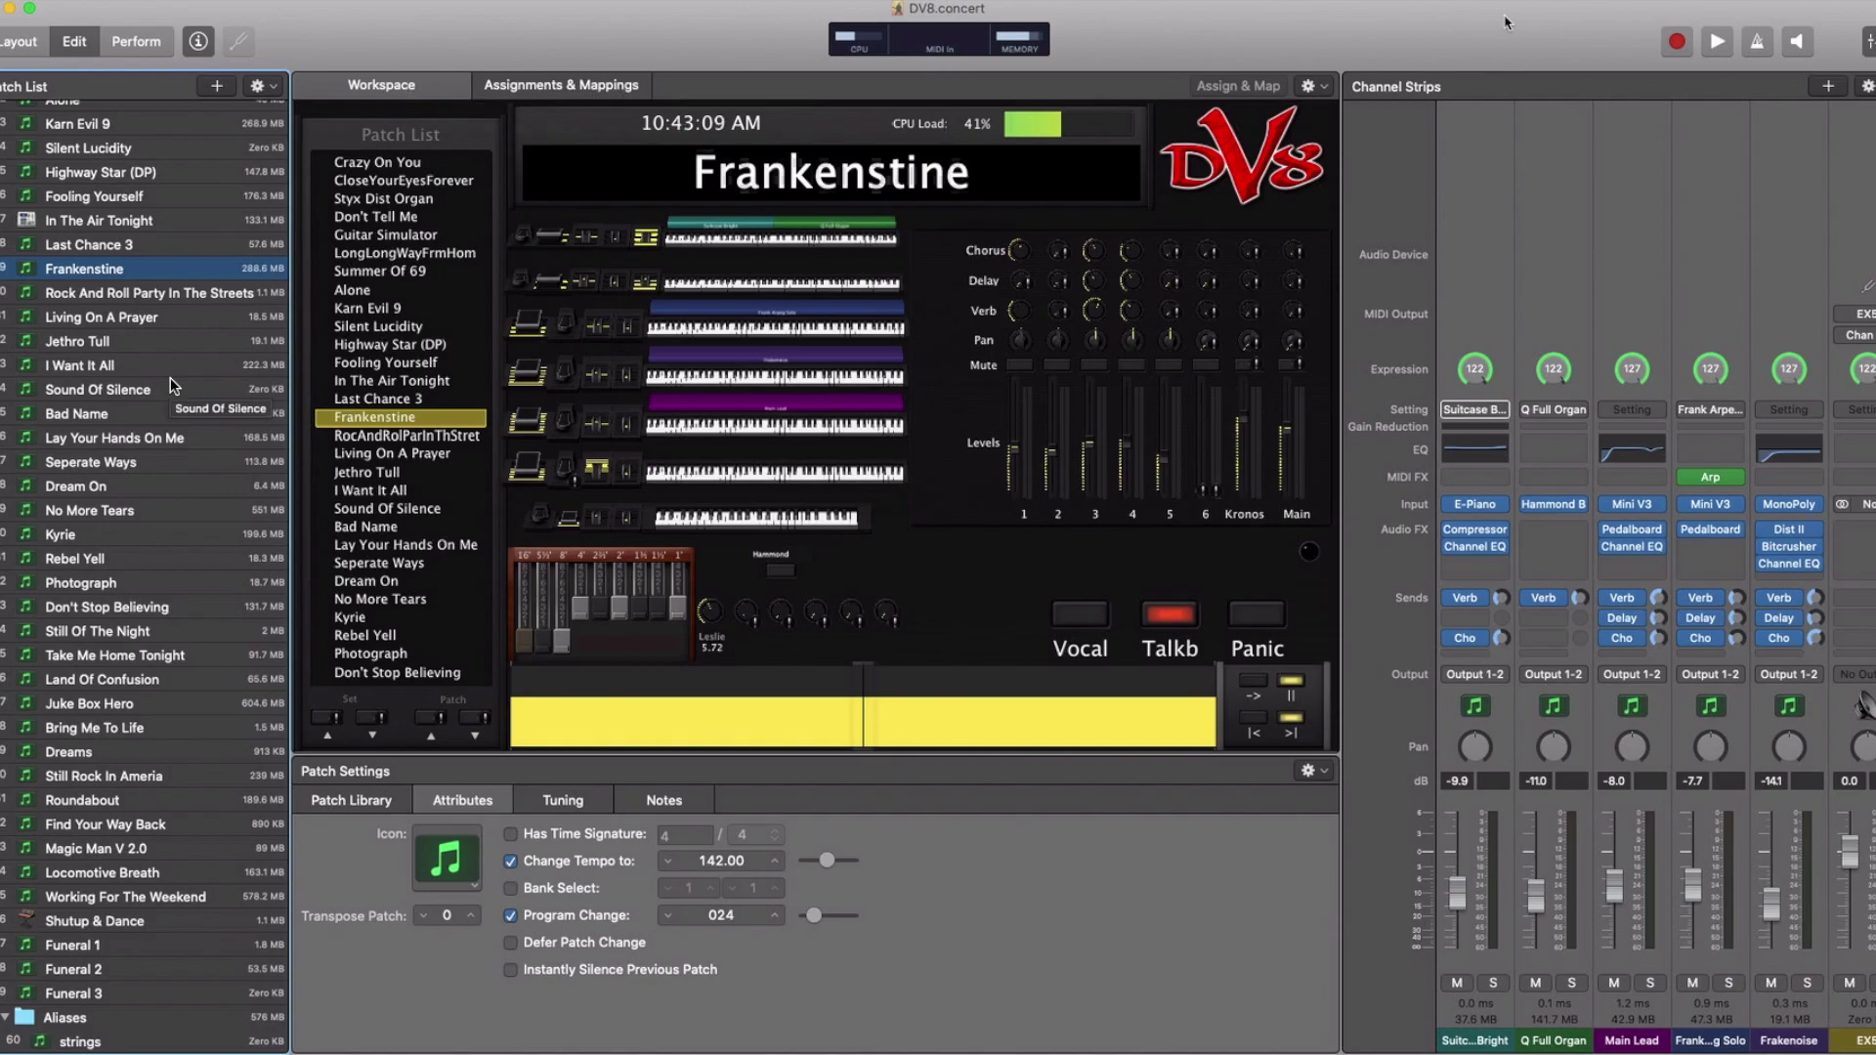
{"action": "scroll", "coordinate": [170, 377], "scroll_direction": "up", "scroll_amount": 1}
{"action": "scroll", "coordinate": [170, 378], "scroll_direction": "up", "scroll_amount": 5}
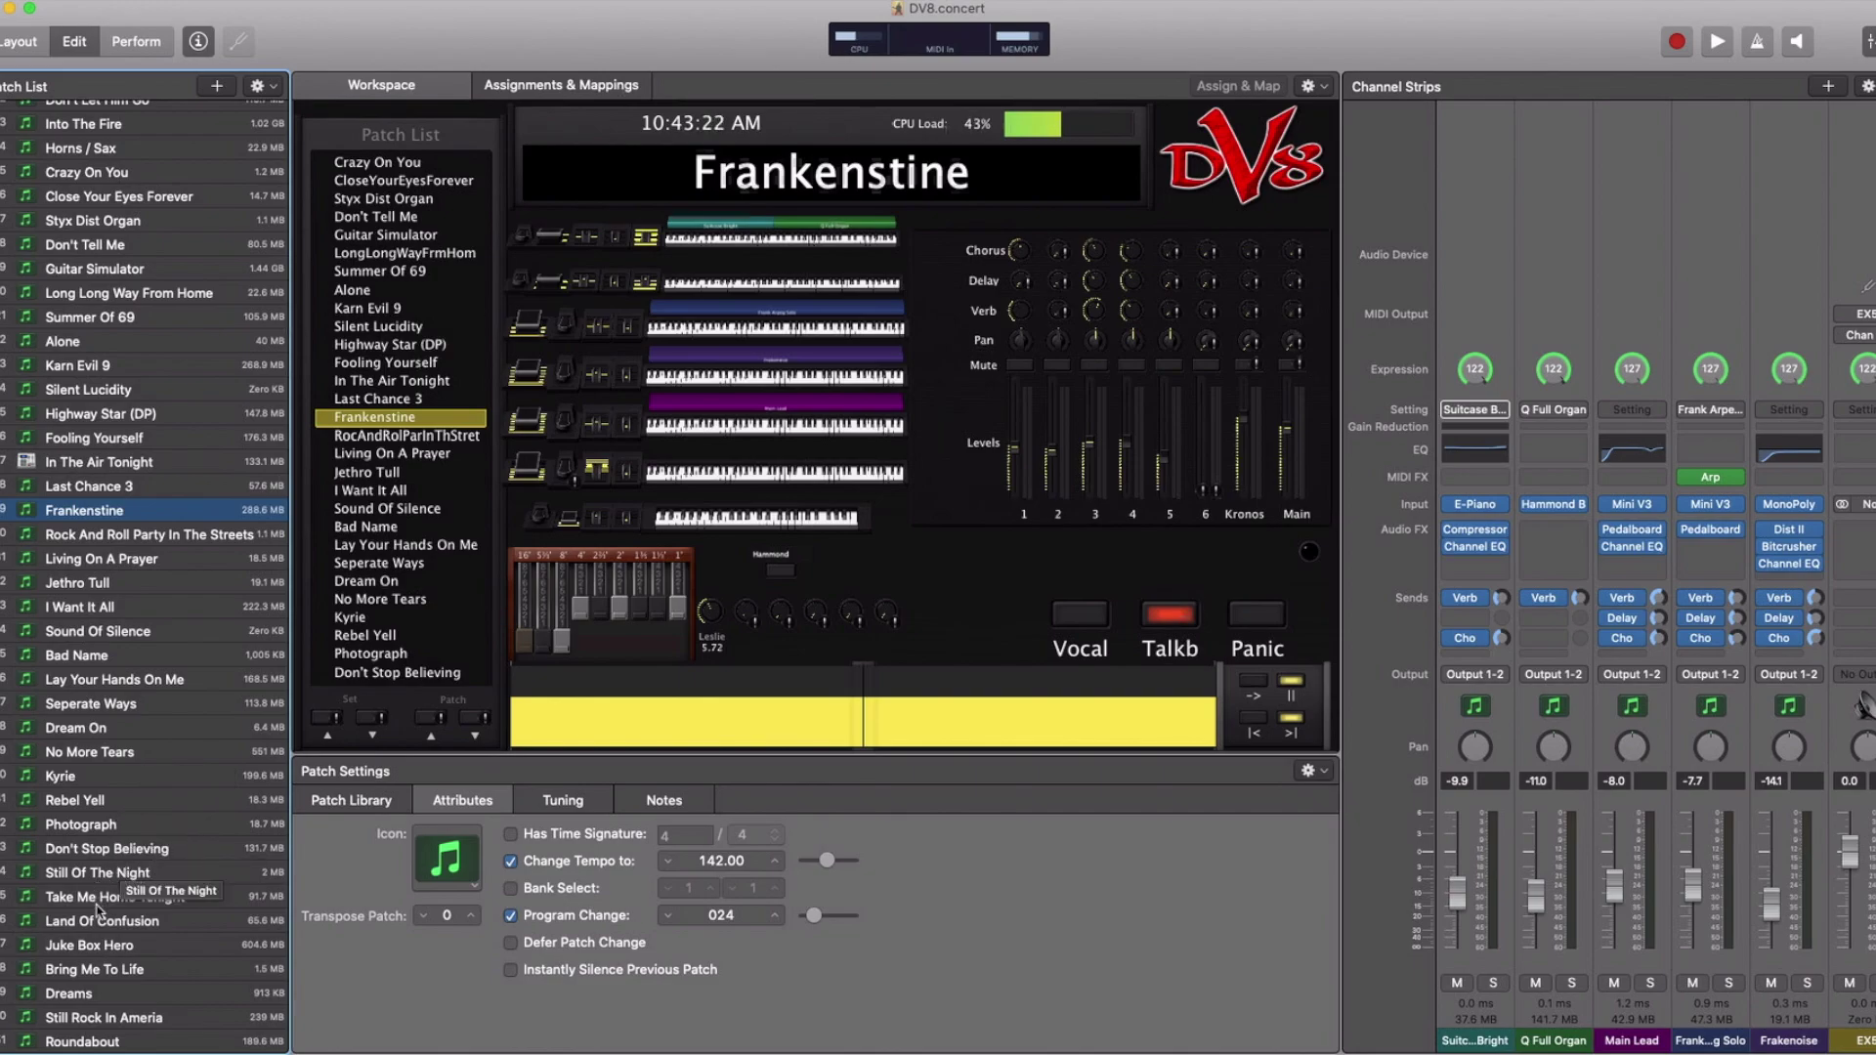
{"action": "left_click", "coordinate": [144, 755]}
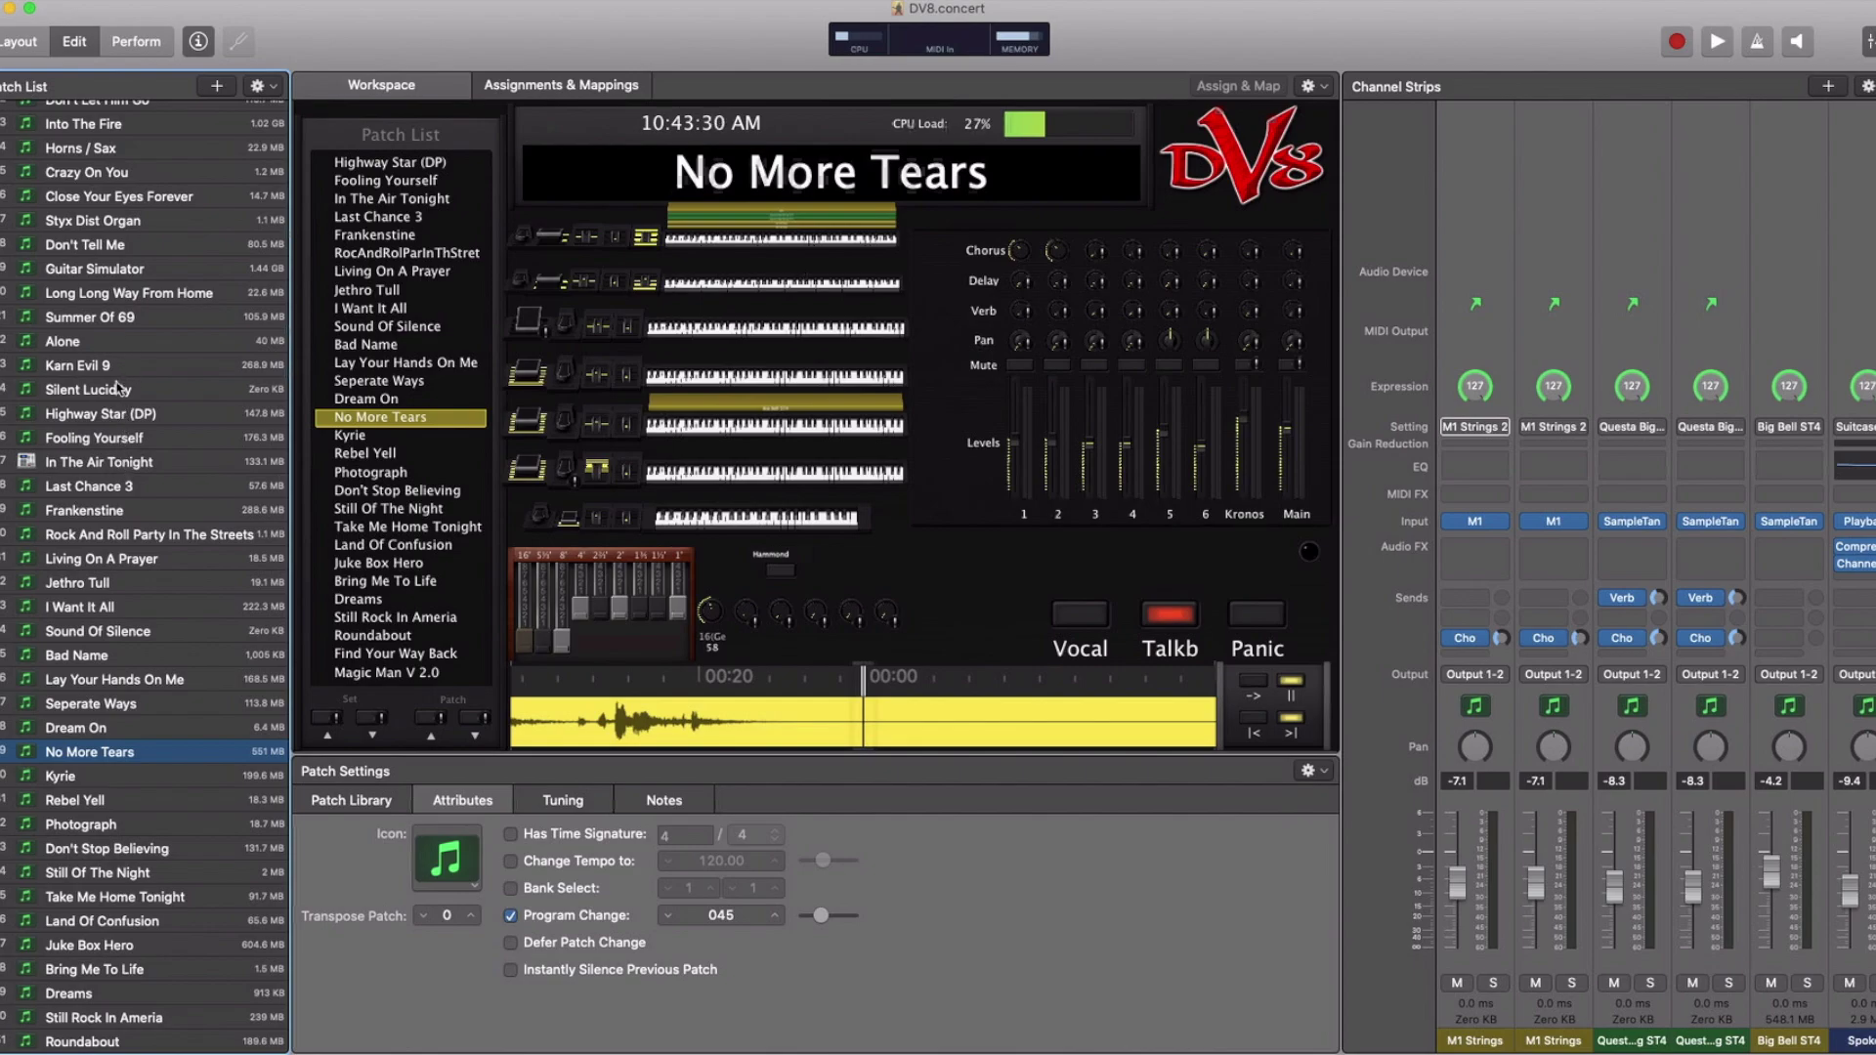
{"action": "left_click", "coordinate": [116, 512]}
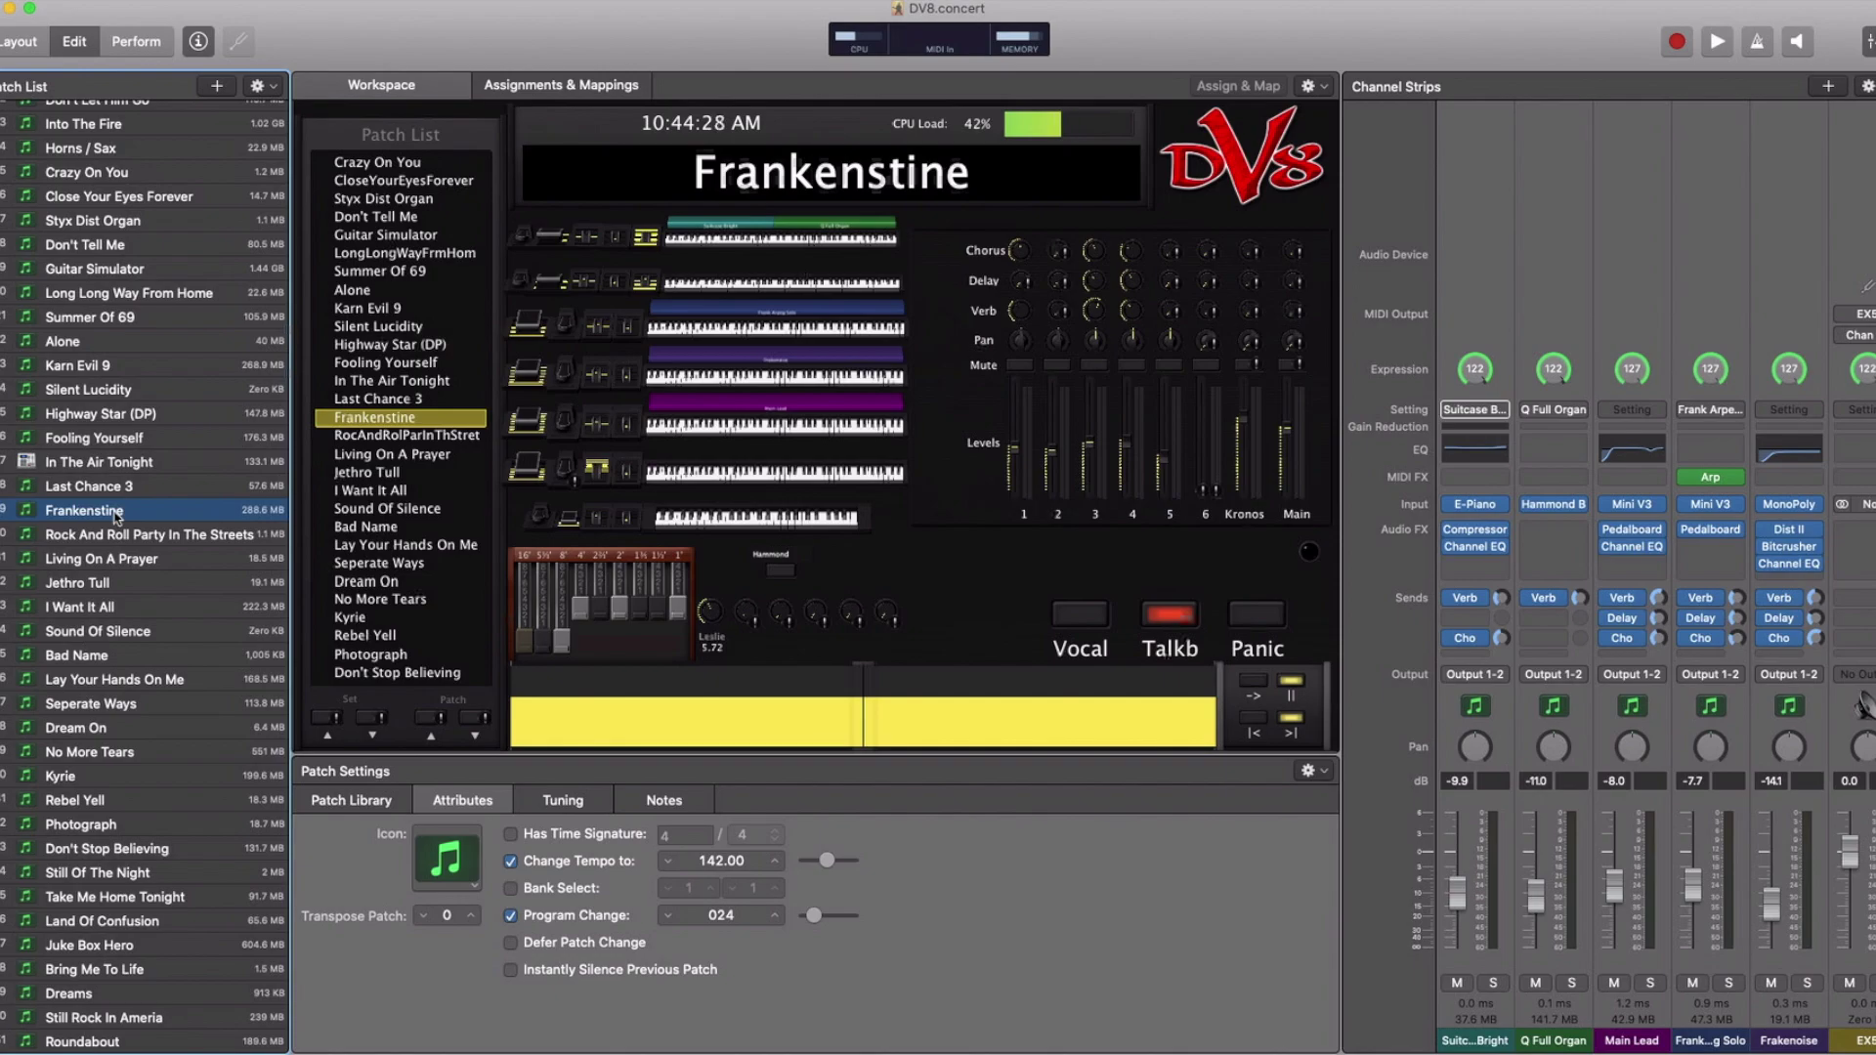
Show the DV8 concert's MIDI settings, where program changes go to Kronos SE on Channel 16.
{"action": "scroll", "coordinate": [115, 515], "scroll_direction": "up", "scroll_amount": 8}
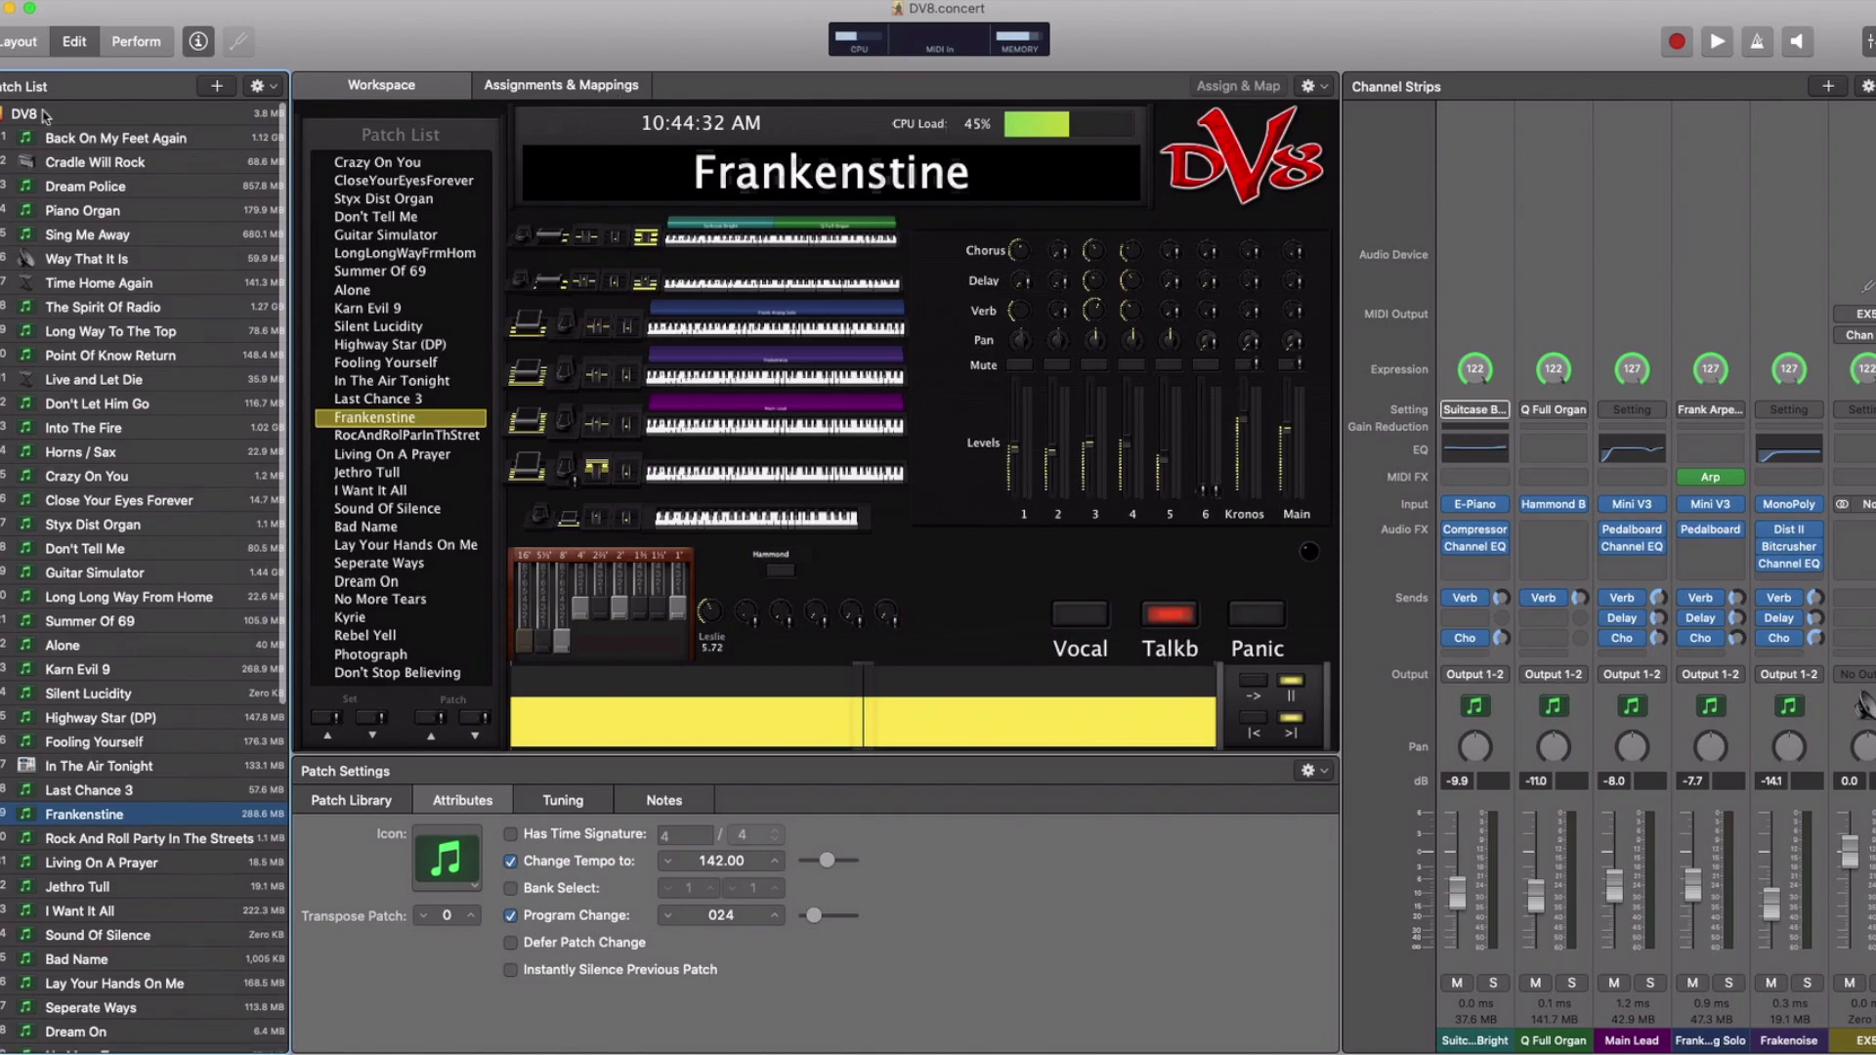
{"action": "left_click", "coordinate": [25, 114]}
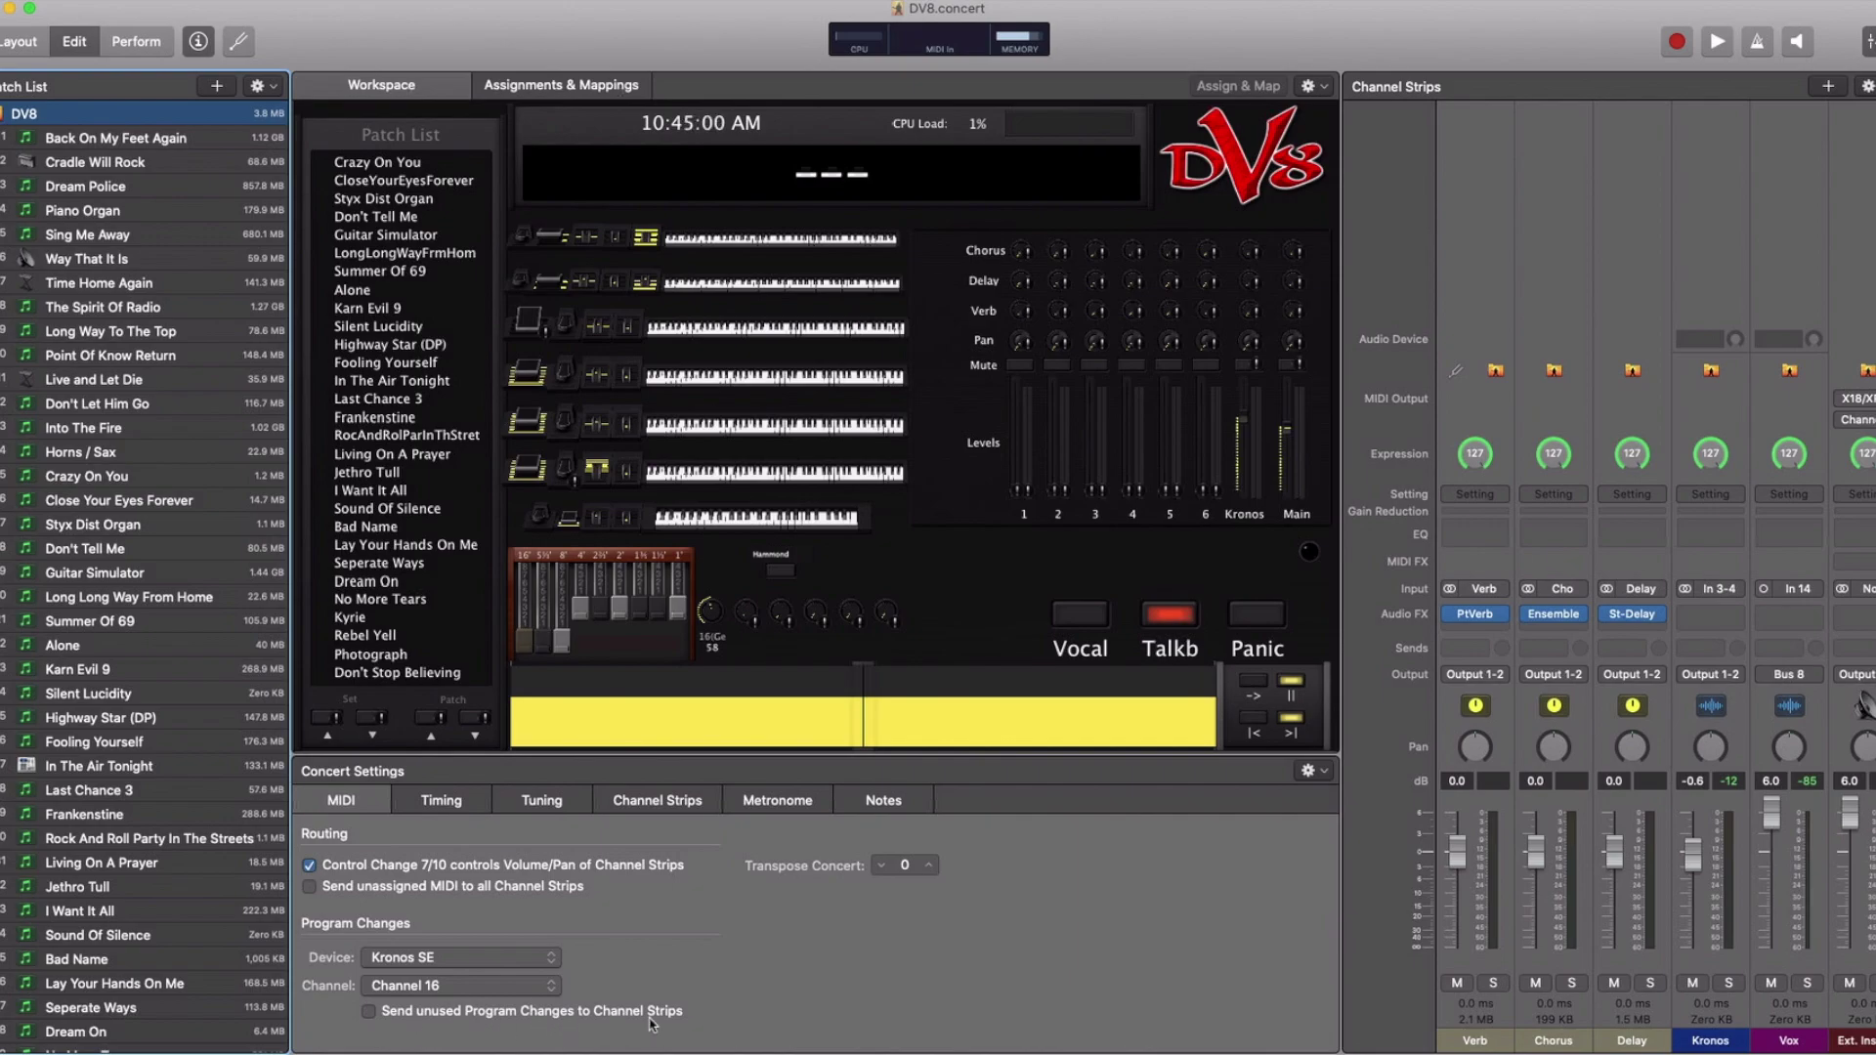
Leave 'Send unused Program Changes to Channel Strips' off, then load the Dream Police patch.
{"action": "left_click", "coordinate": [367, 1010]}
{"action": "left_click", "coordinate": [367, 1010]}
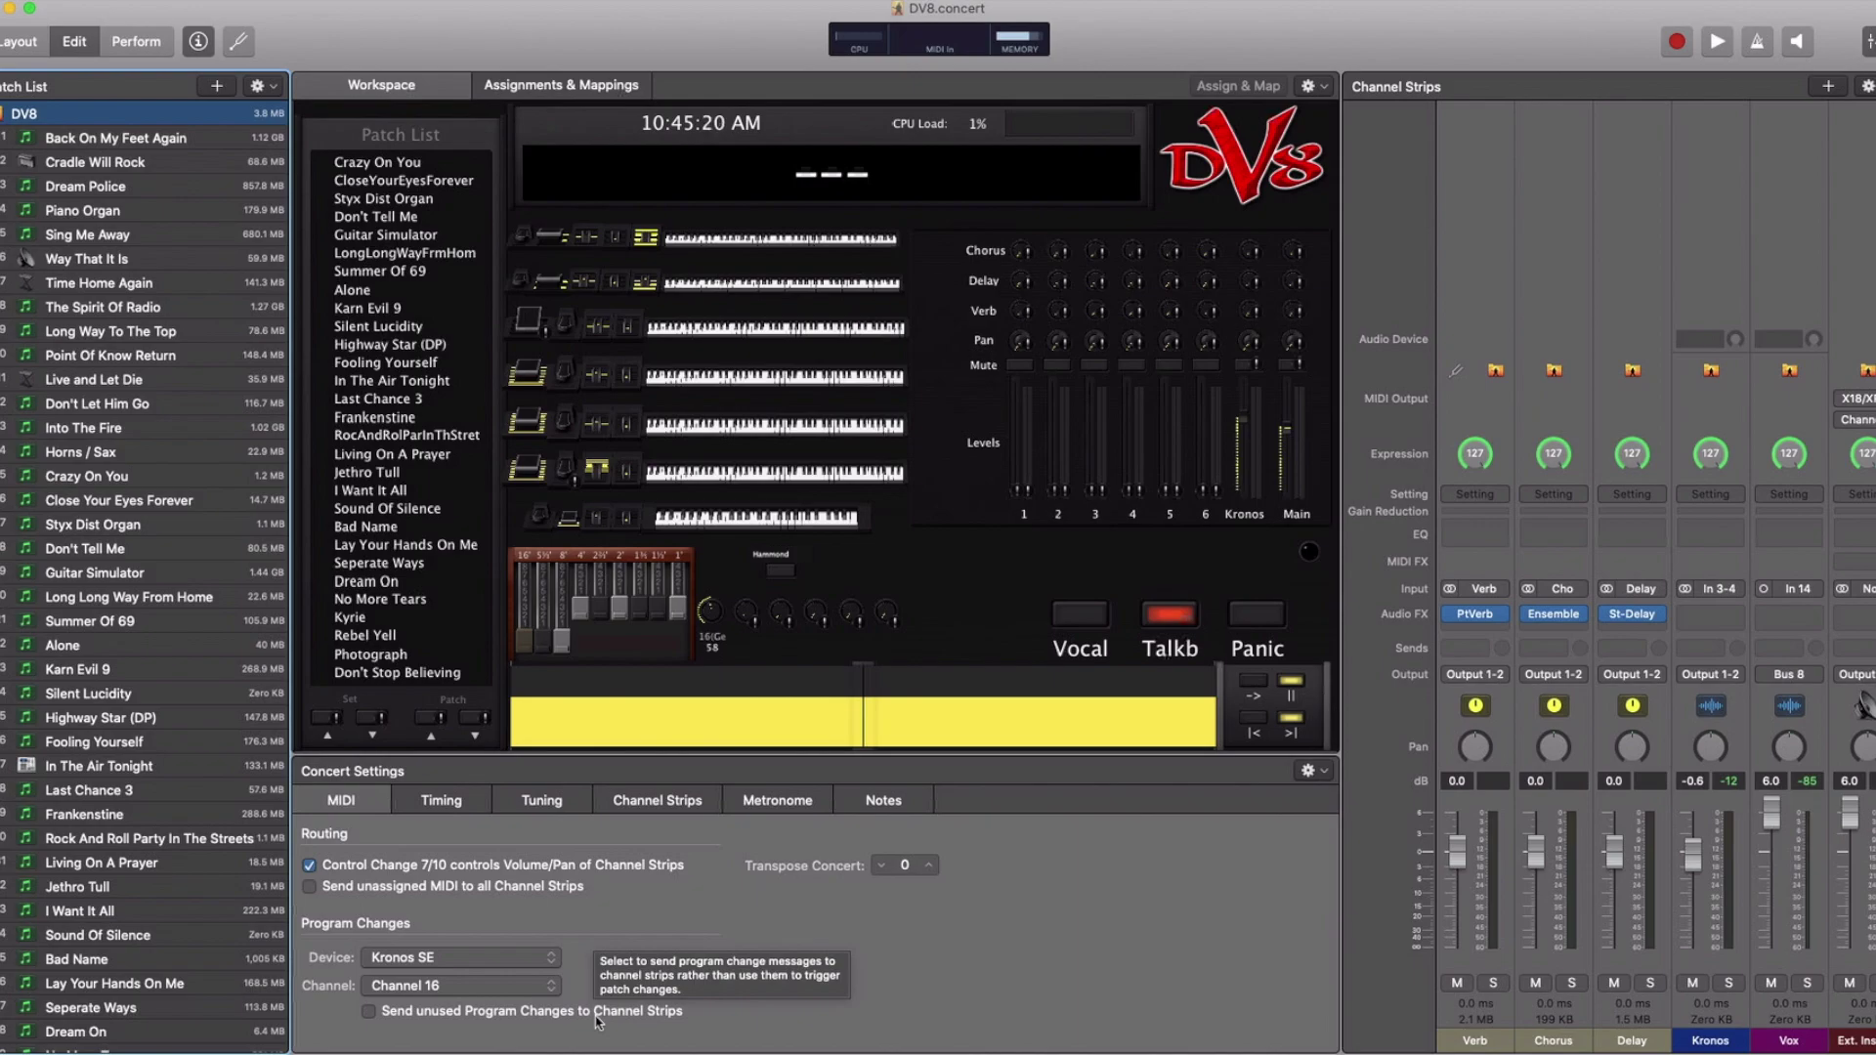
{"action": "left_click", "coordinate": [117, 184]}
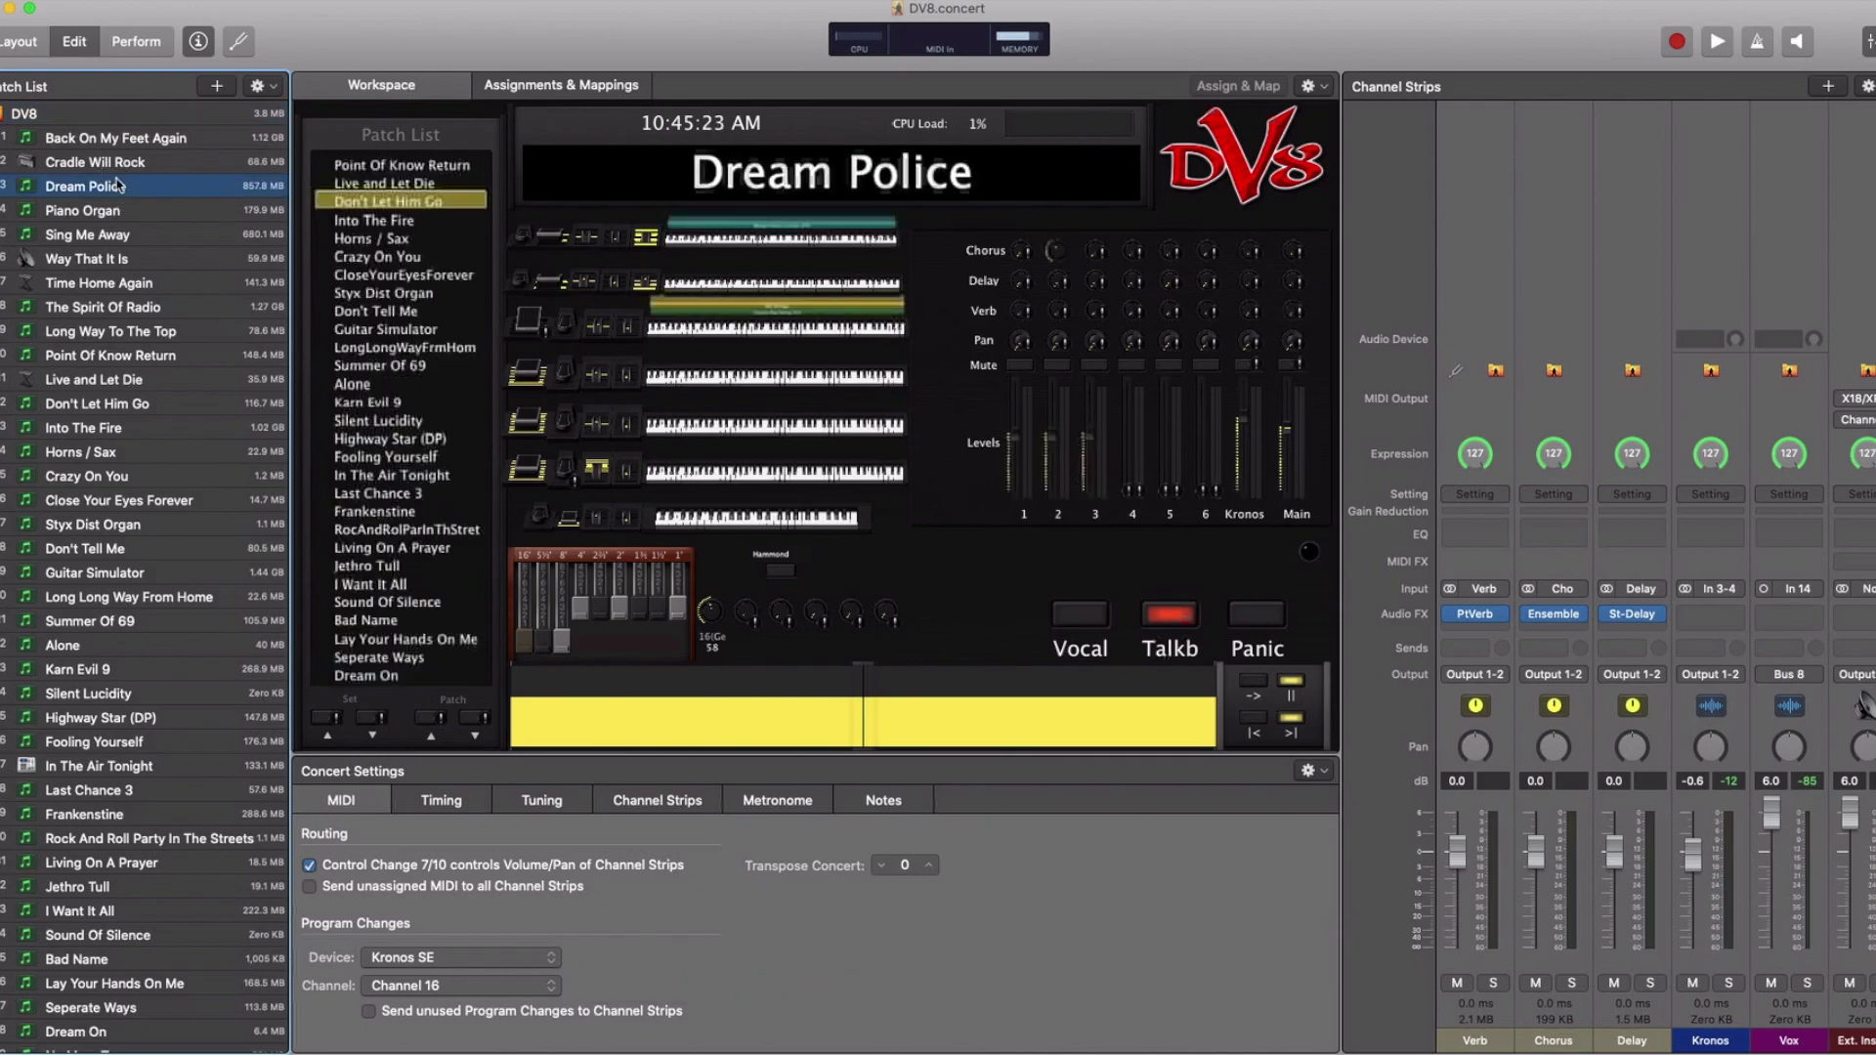
Load the Back On My Feet Again patch and confirm it sends program change 003.
{"action": "left_click", "coordinate": [130, 140]}
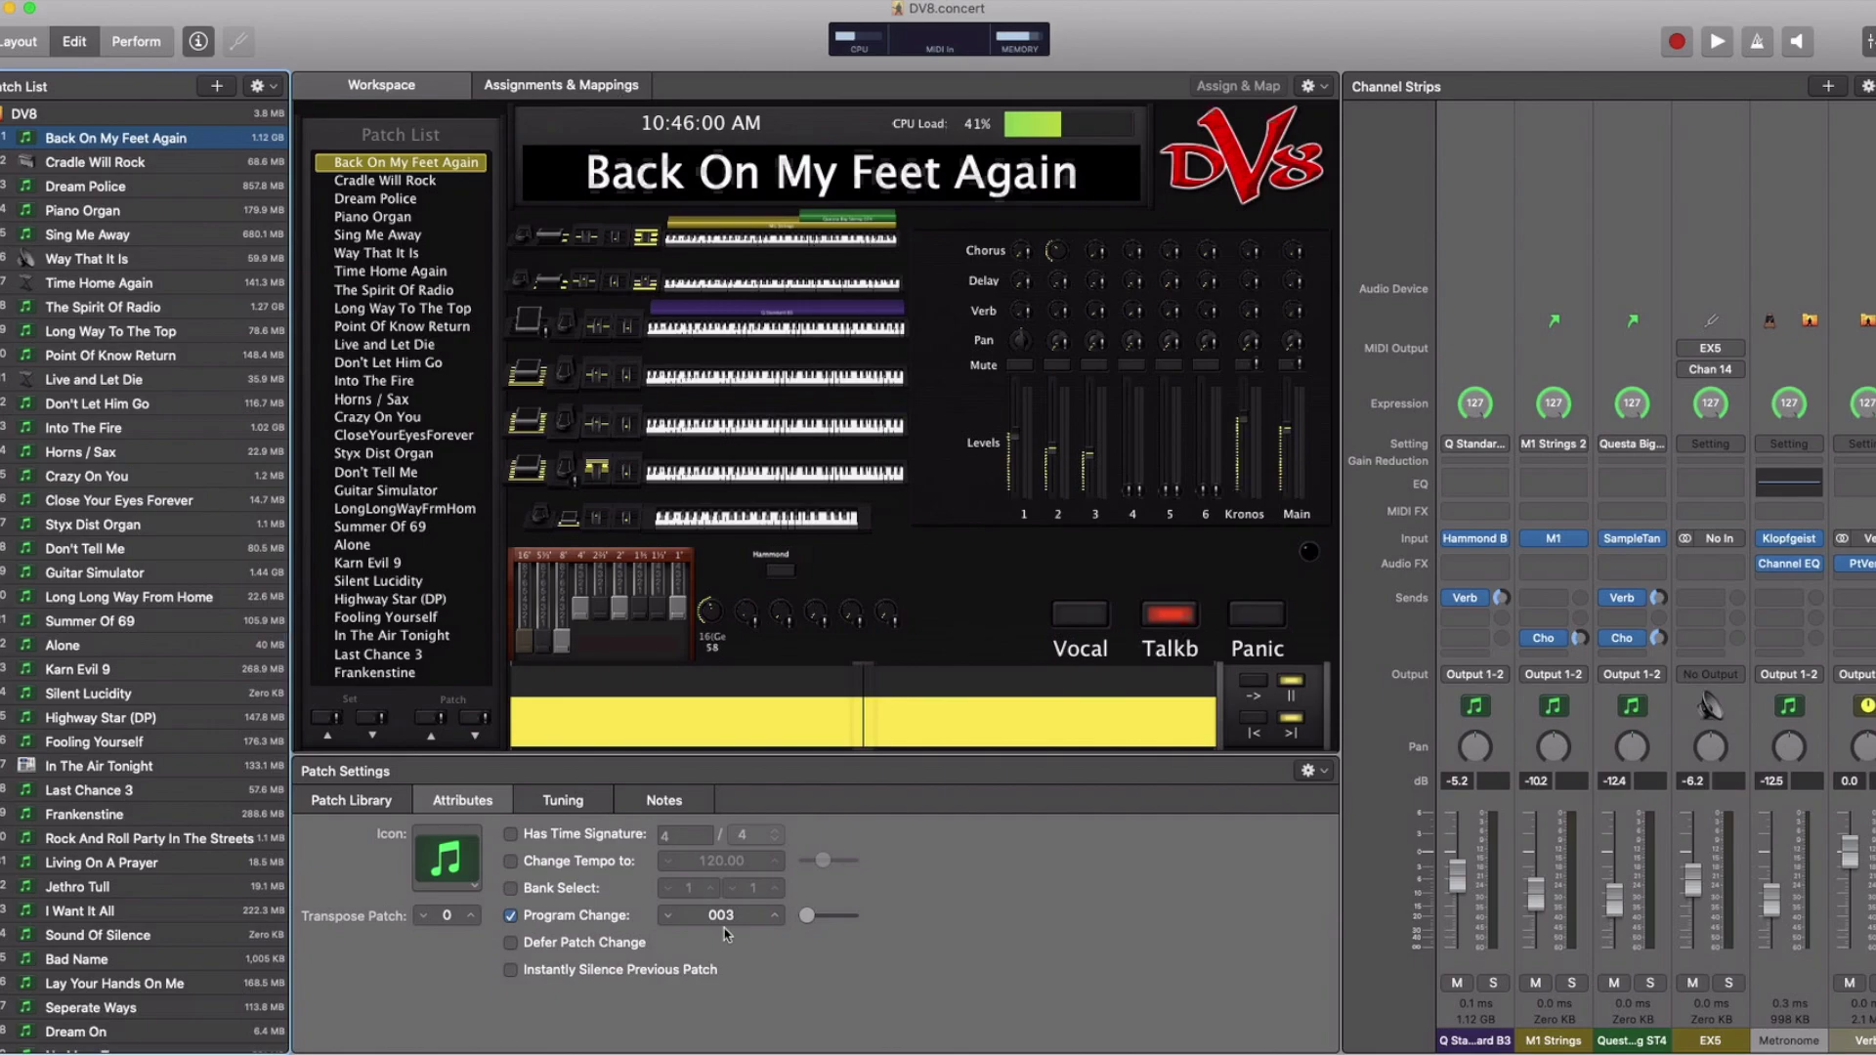
Step down from Cradle Will Rock to Live and Let Die, which sends program change 021.
{"action": "key", "text": "Down"}
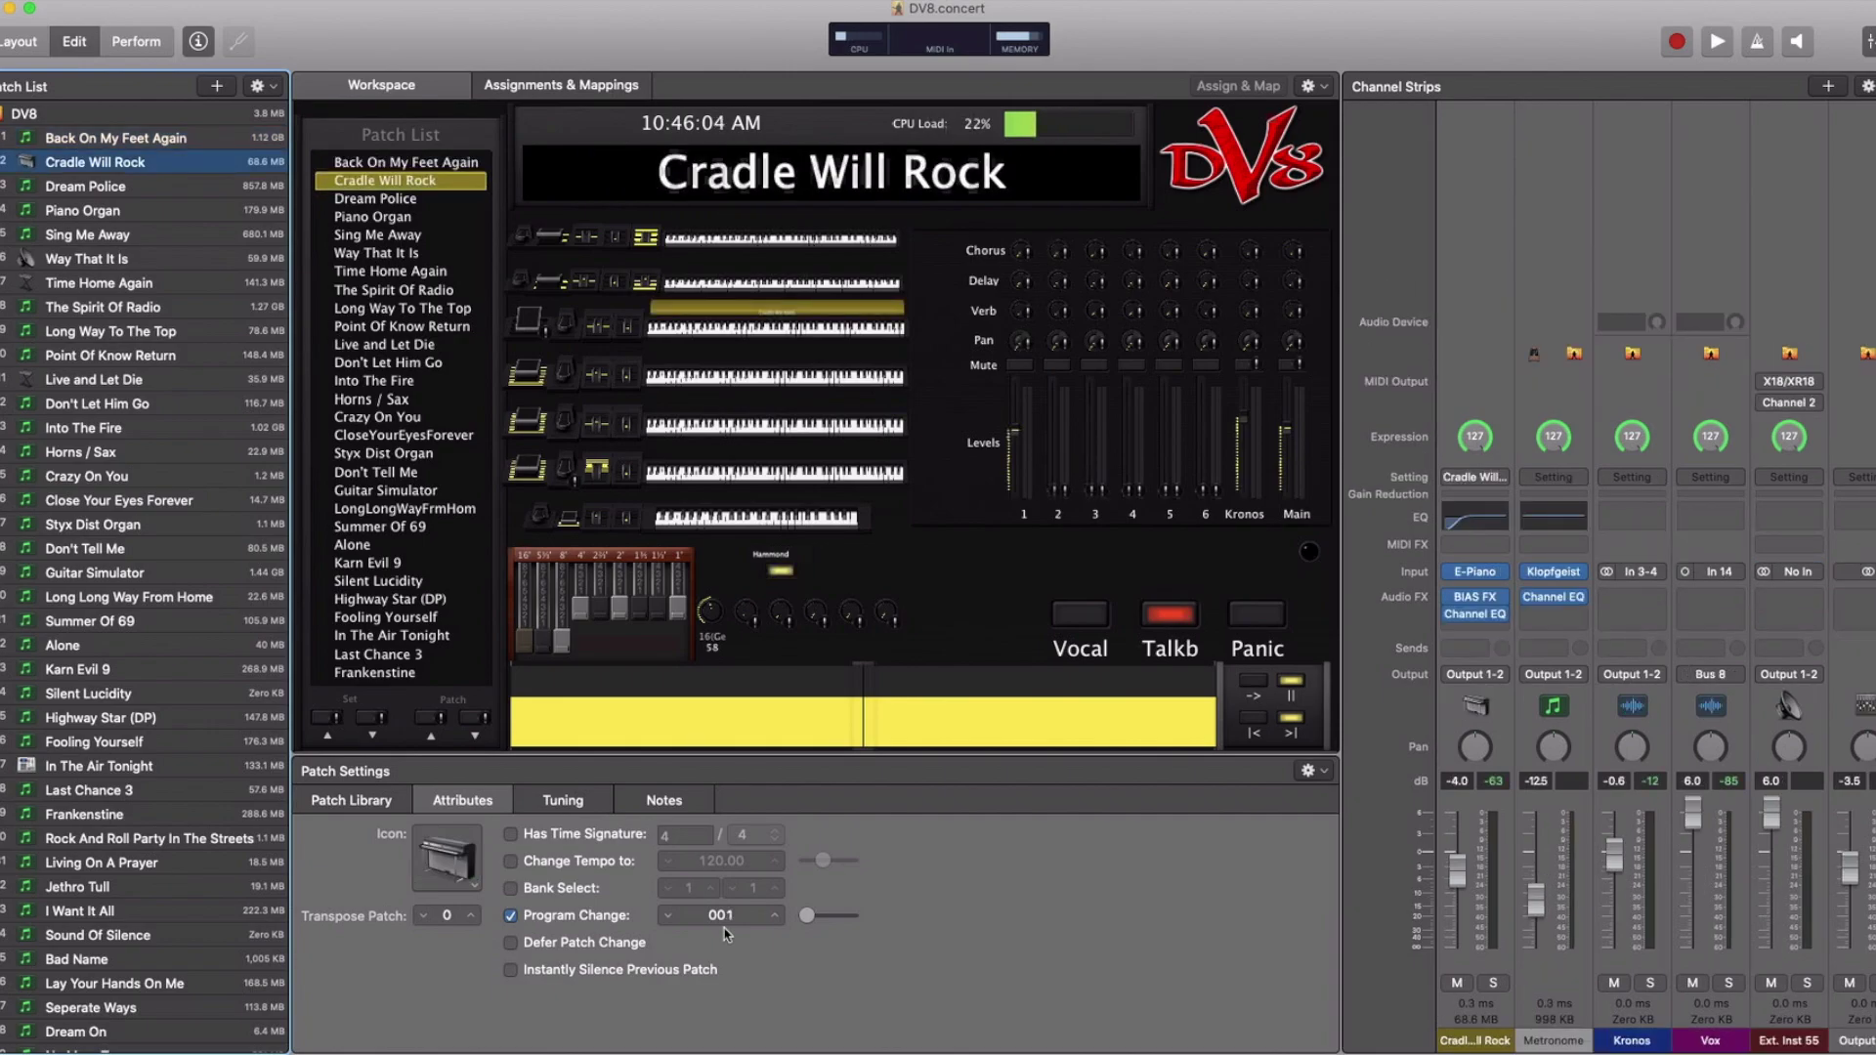
{"action": "key", "text": "Down"}
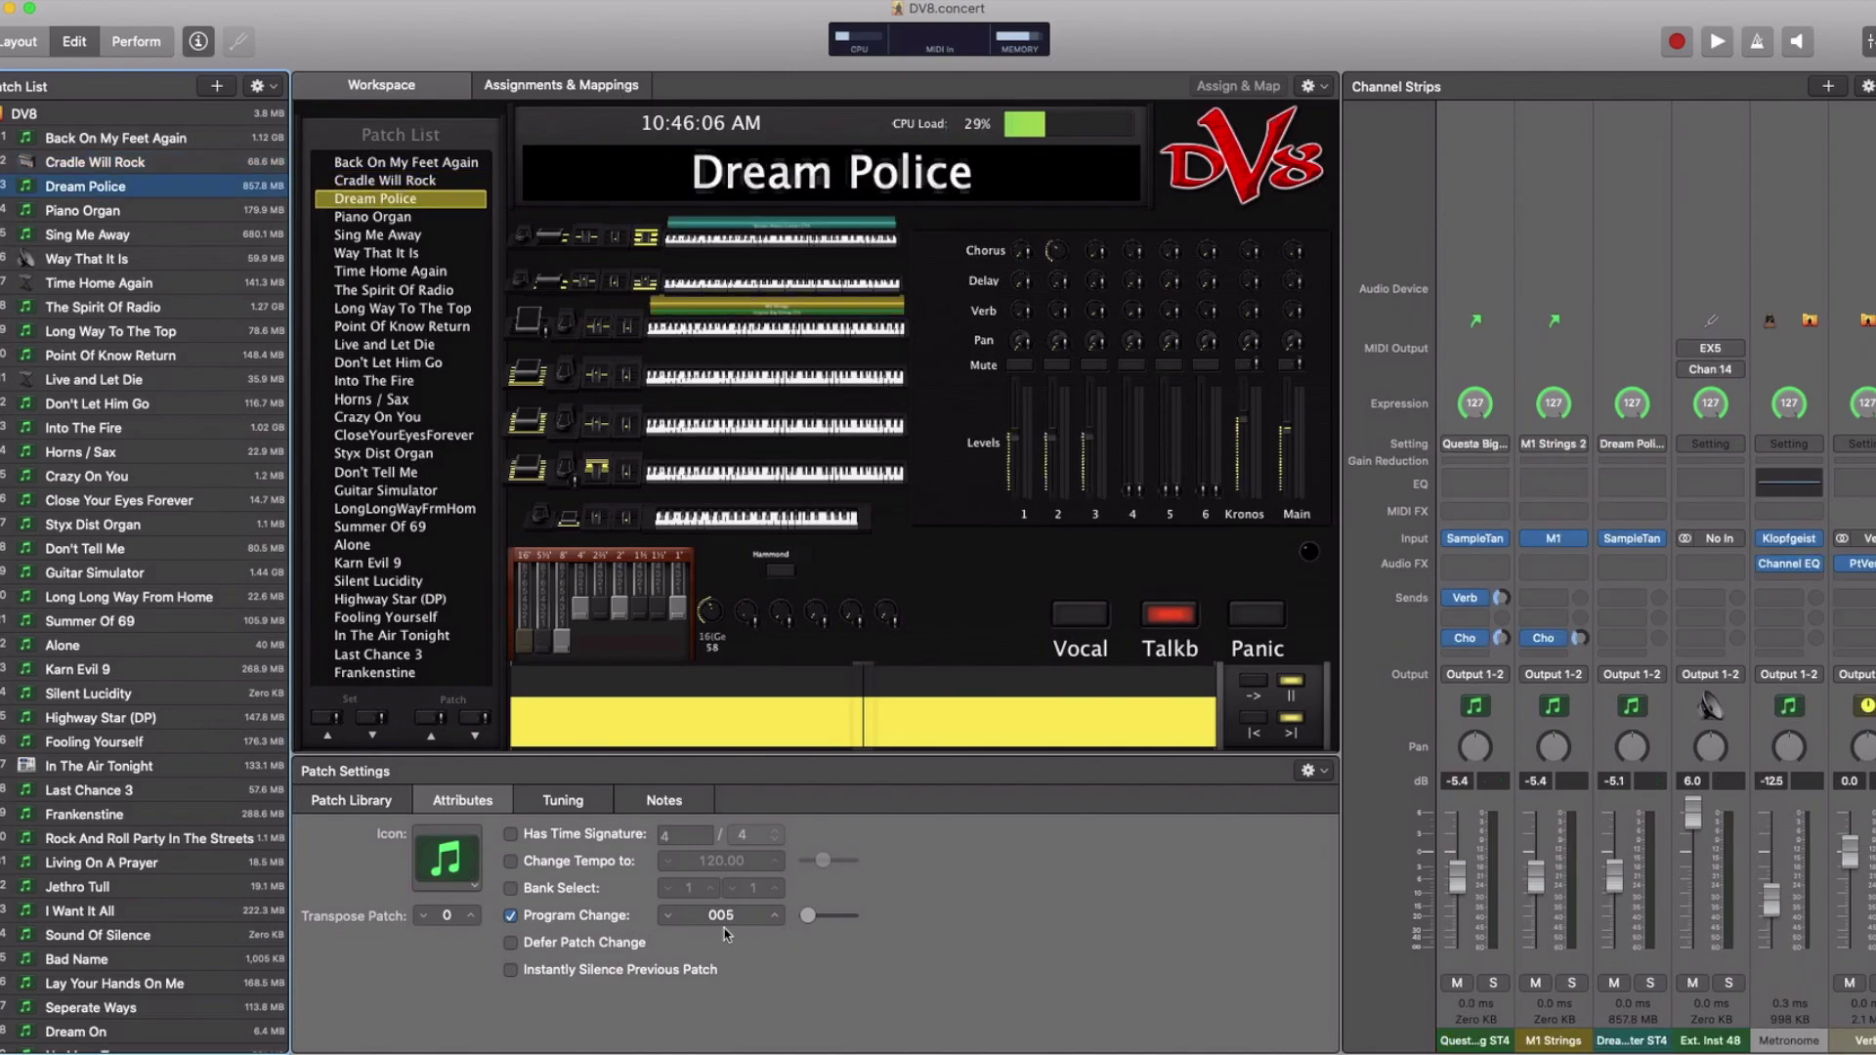
{"action": "key", "text": "Down"}
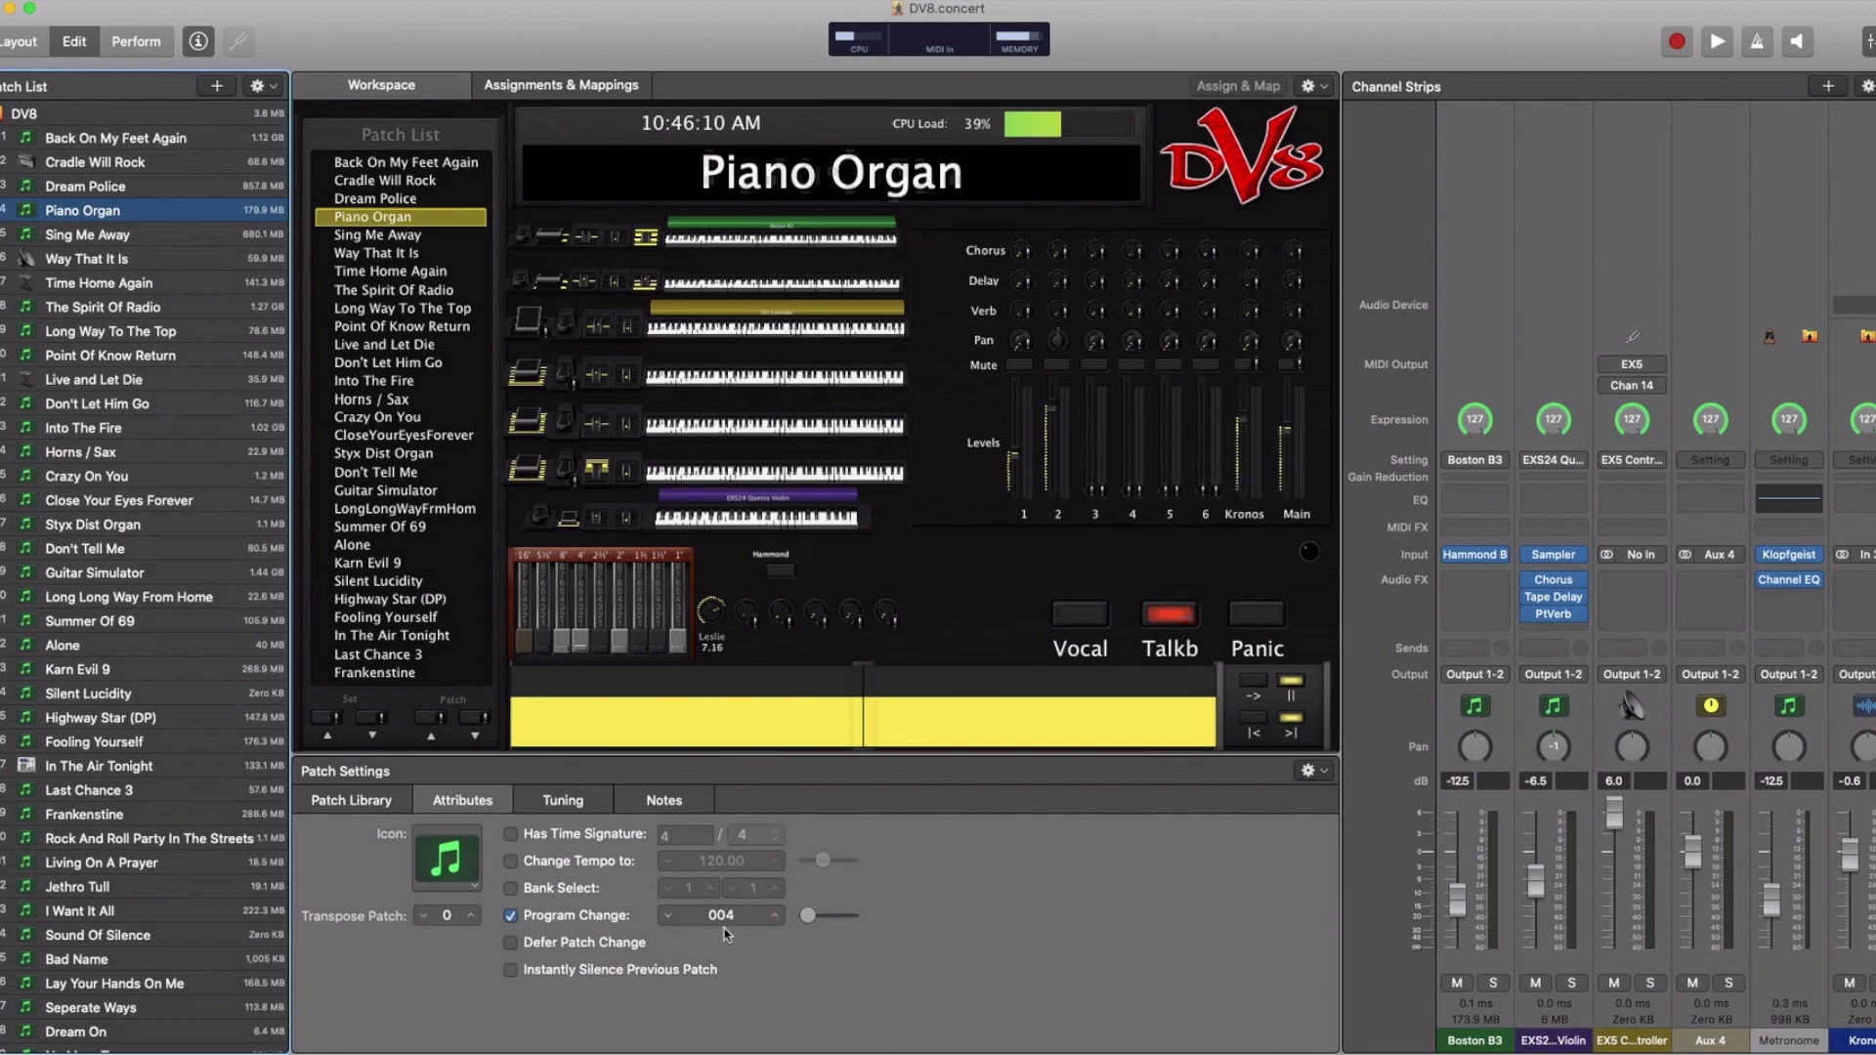
{"action": "key", "text": "Down"}
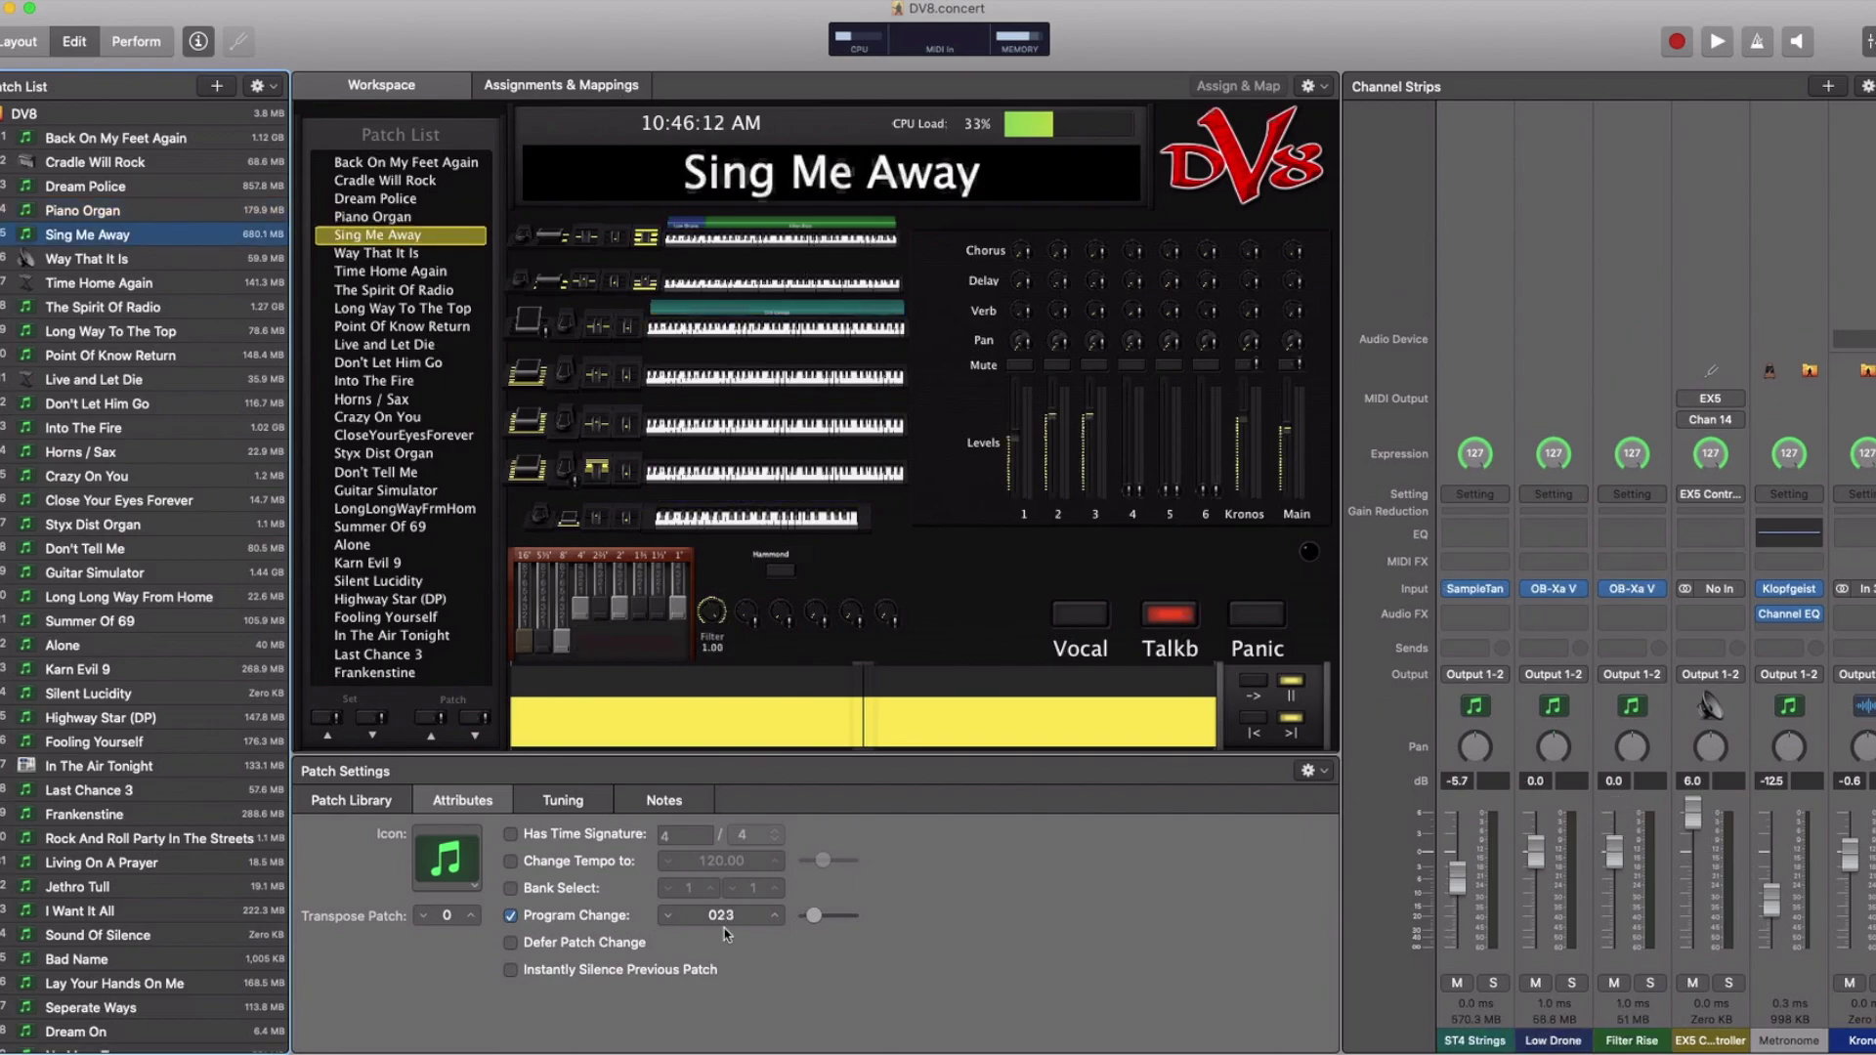
{"action": "key", "text": "Down"}
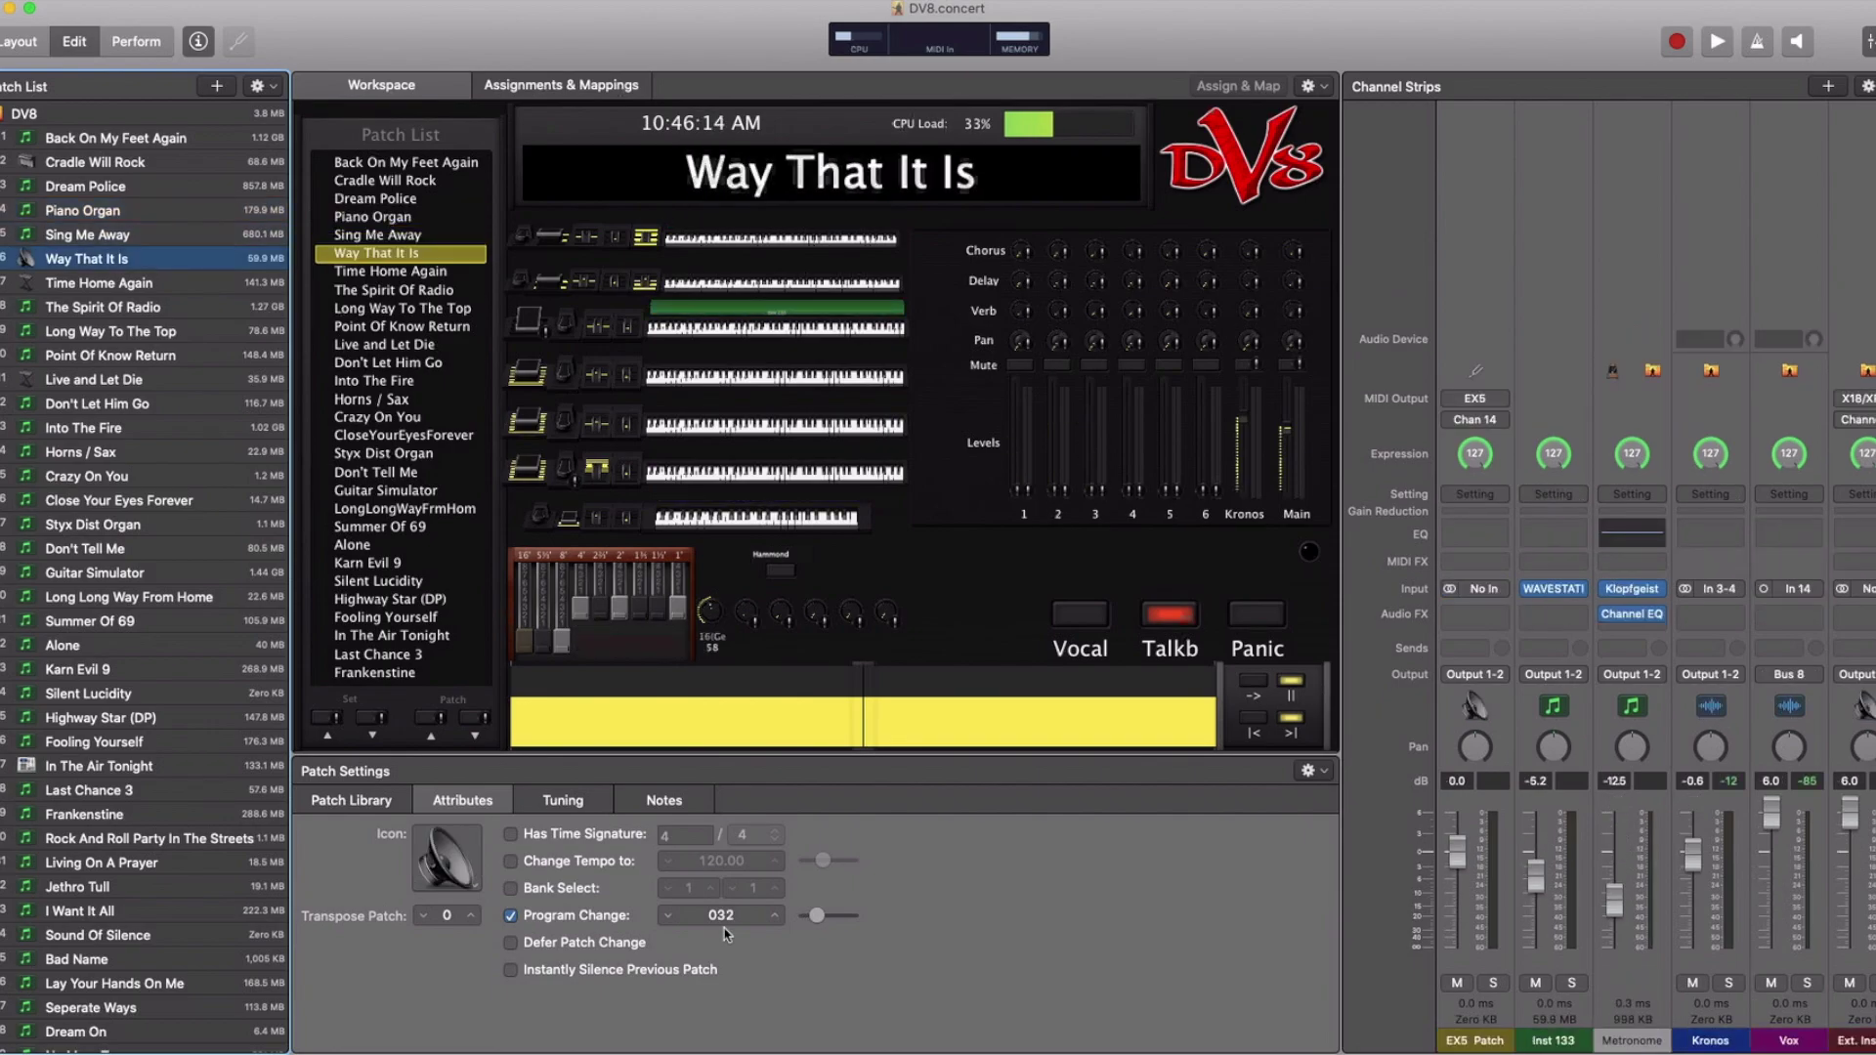
{"action": "key", "text": "Down"}
{"action": "key", "text": "Down"}
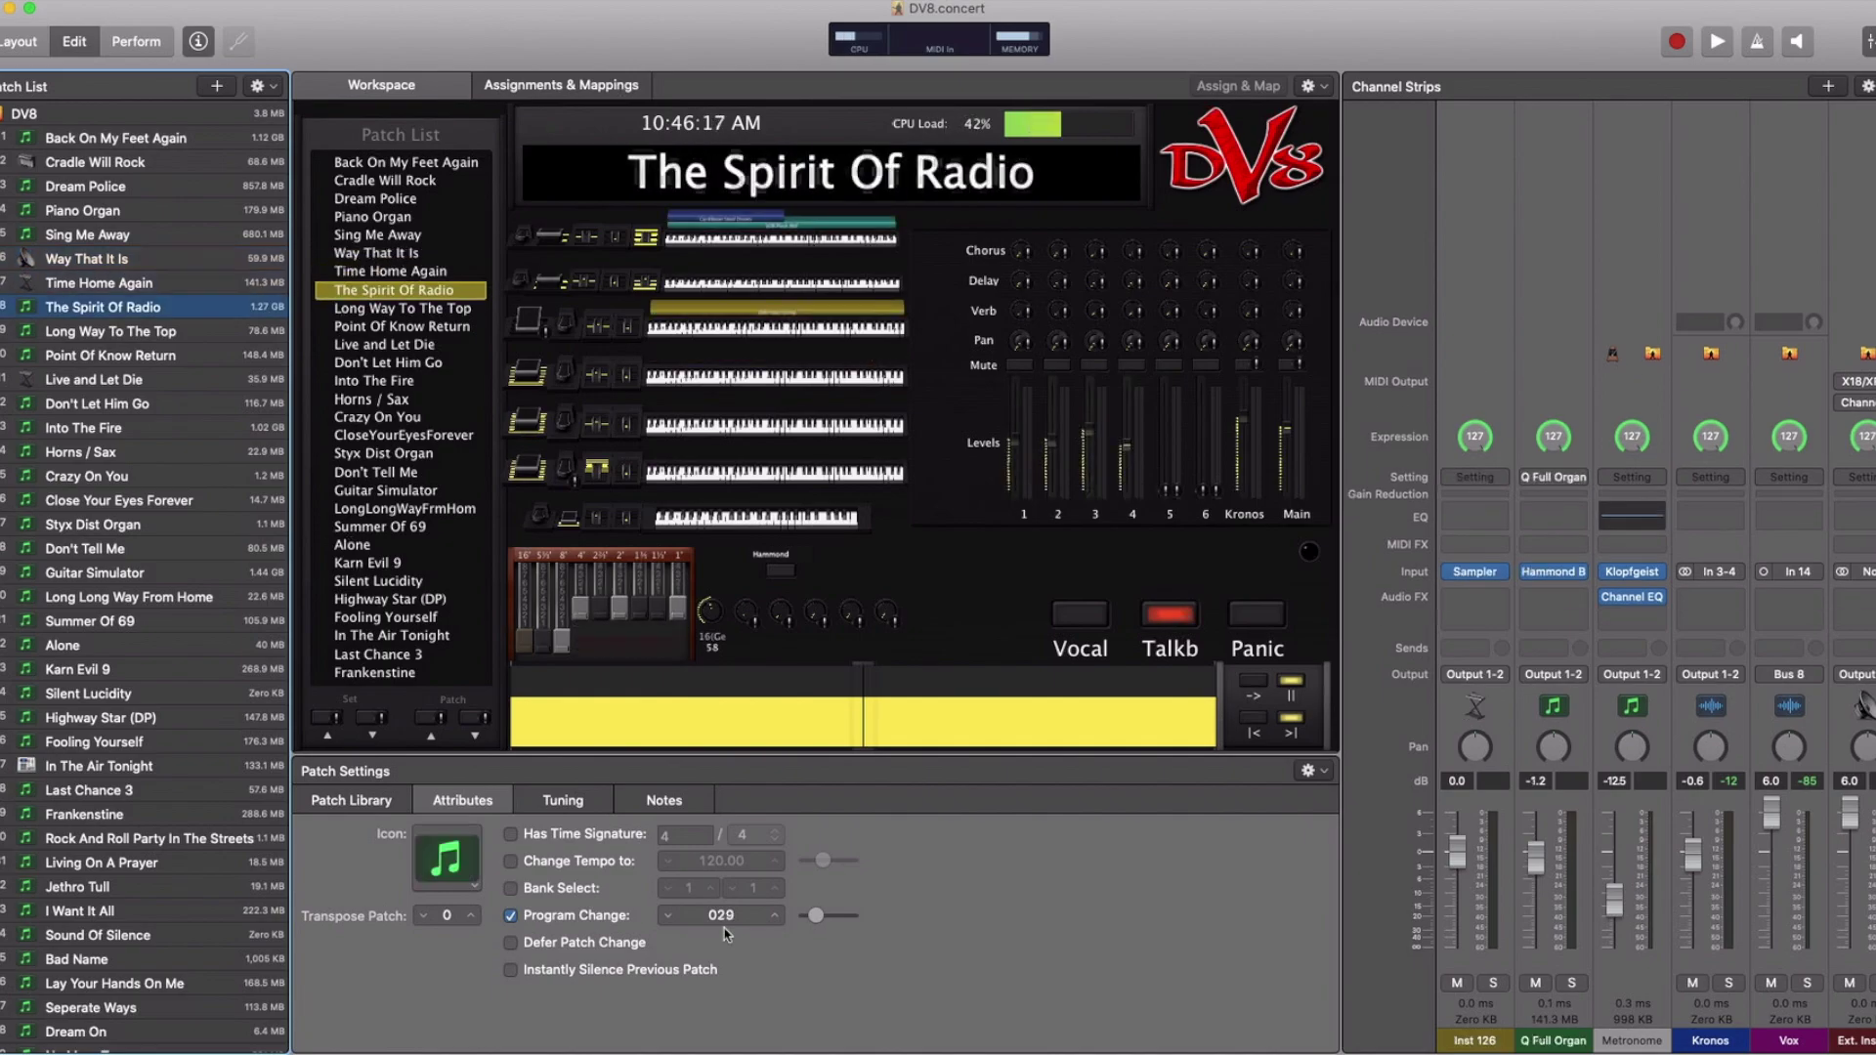
{"action": "key", "text": "Down"}
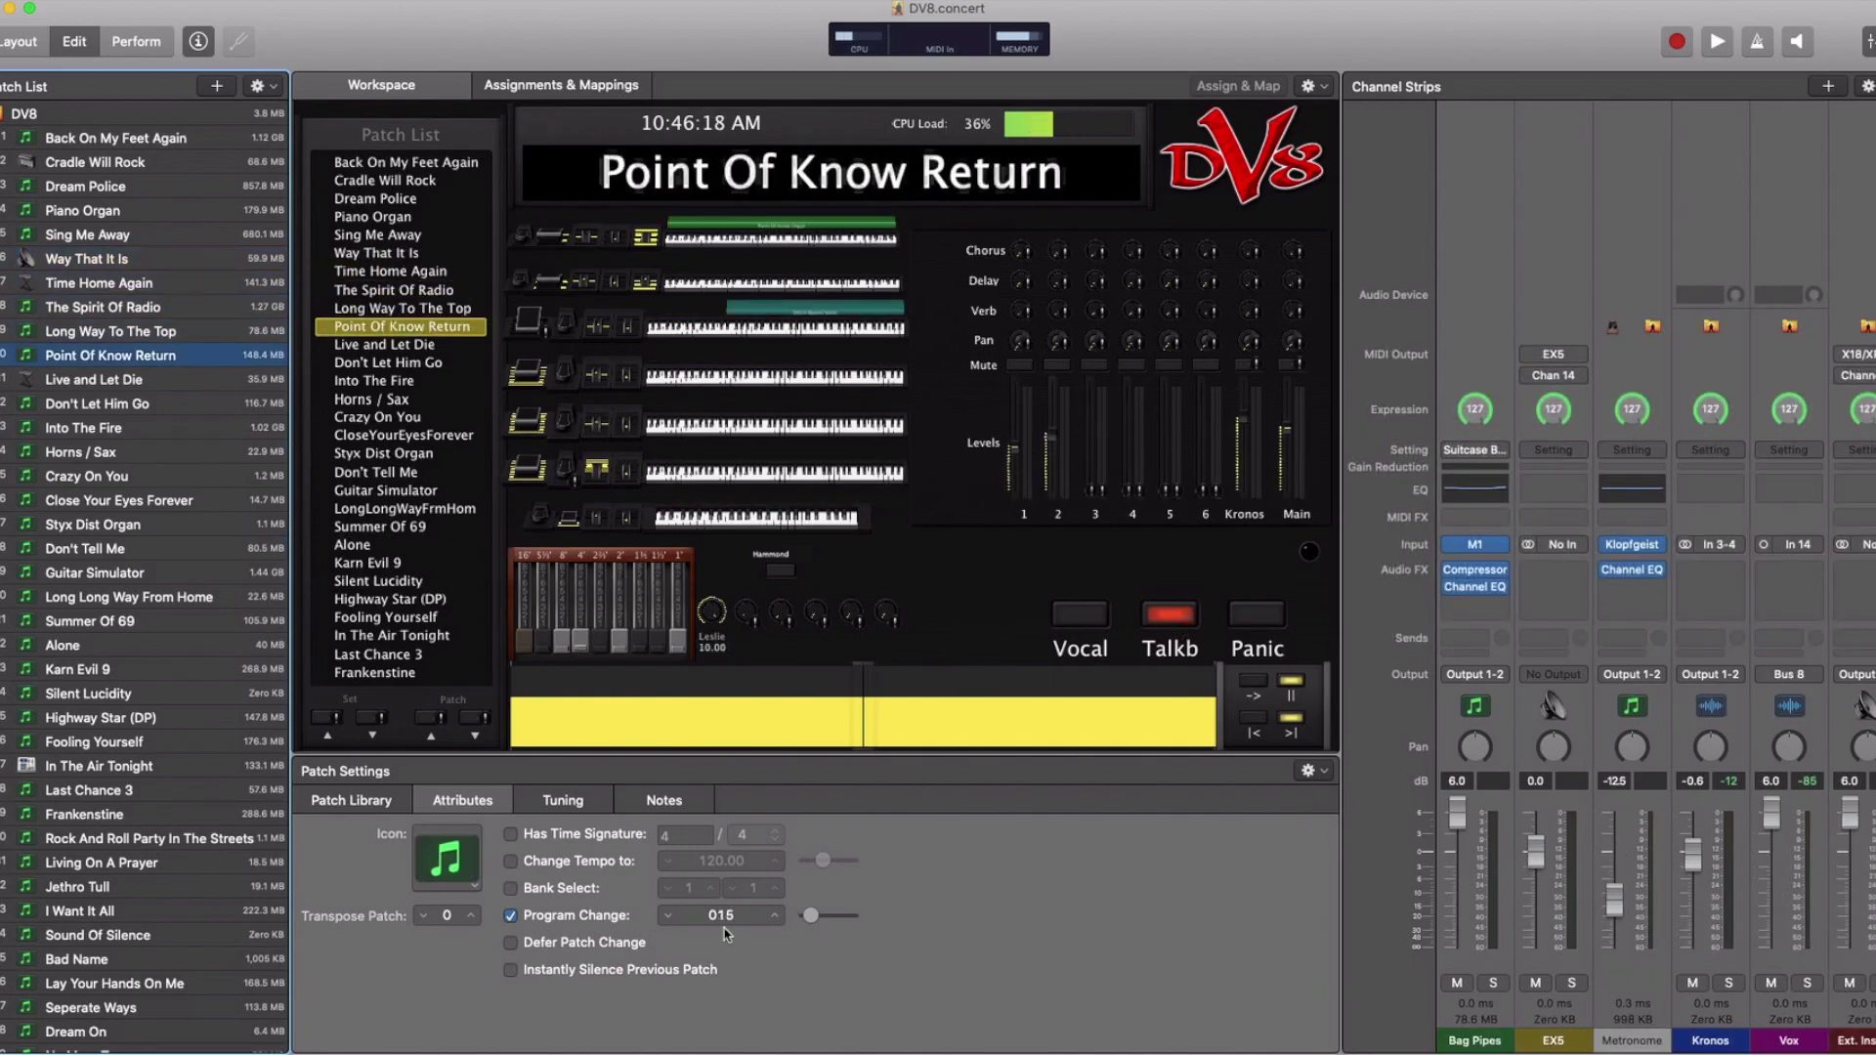
{"action": "key", "text": "Down"}
{"action": "key", "text": "Down"}
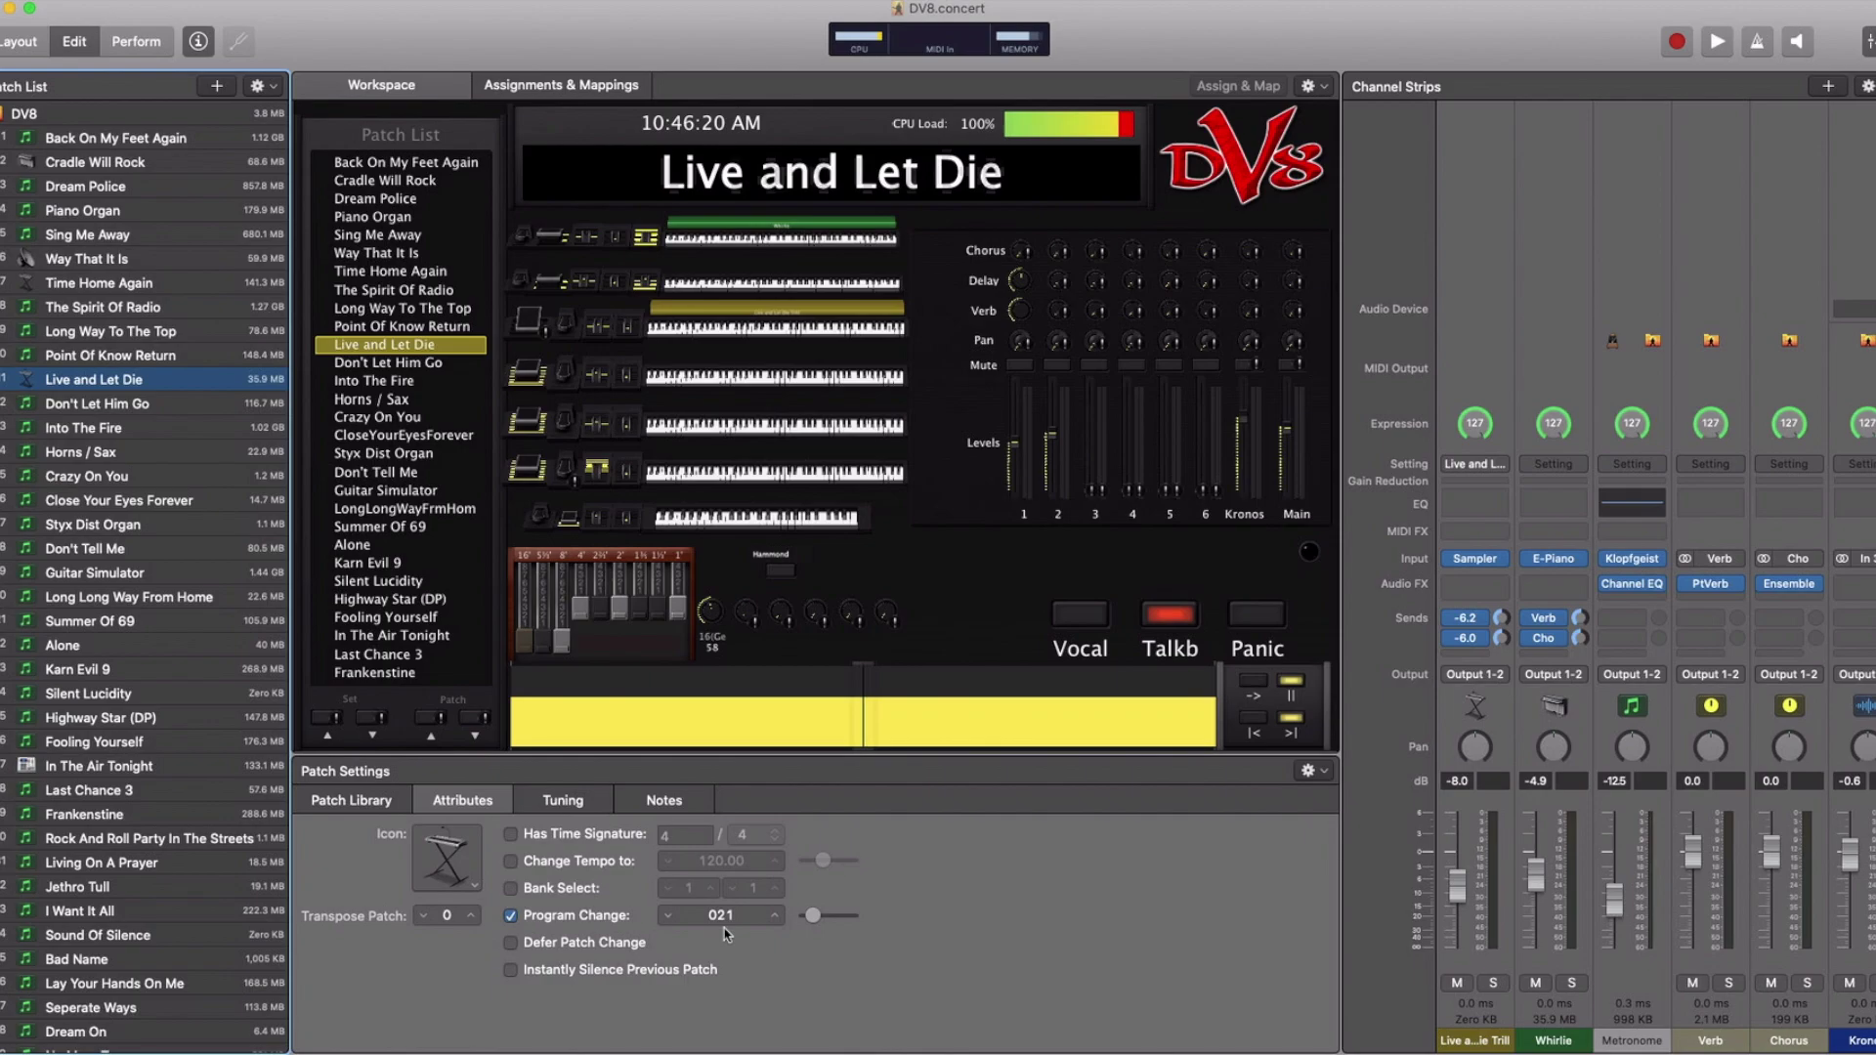
{"action": "key", "text": "Down"}
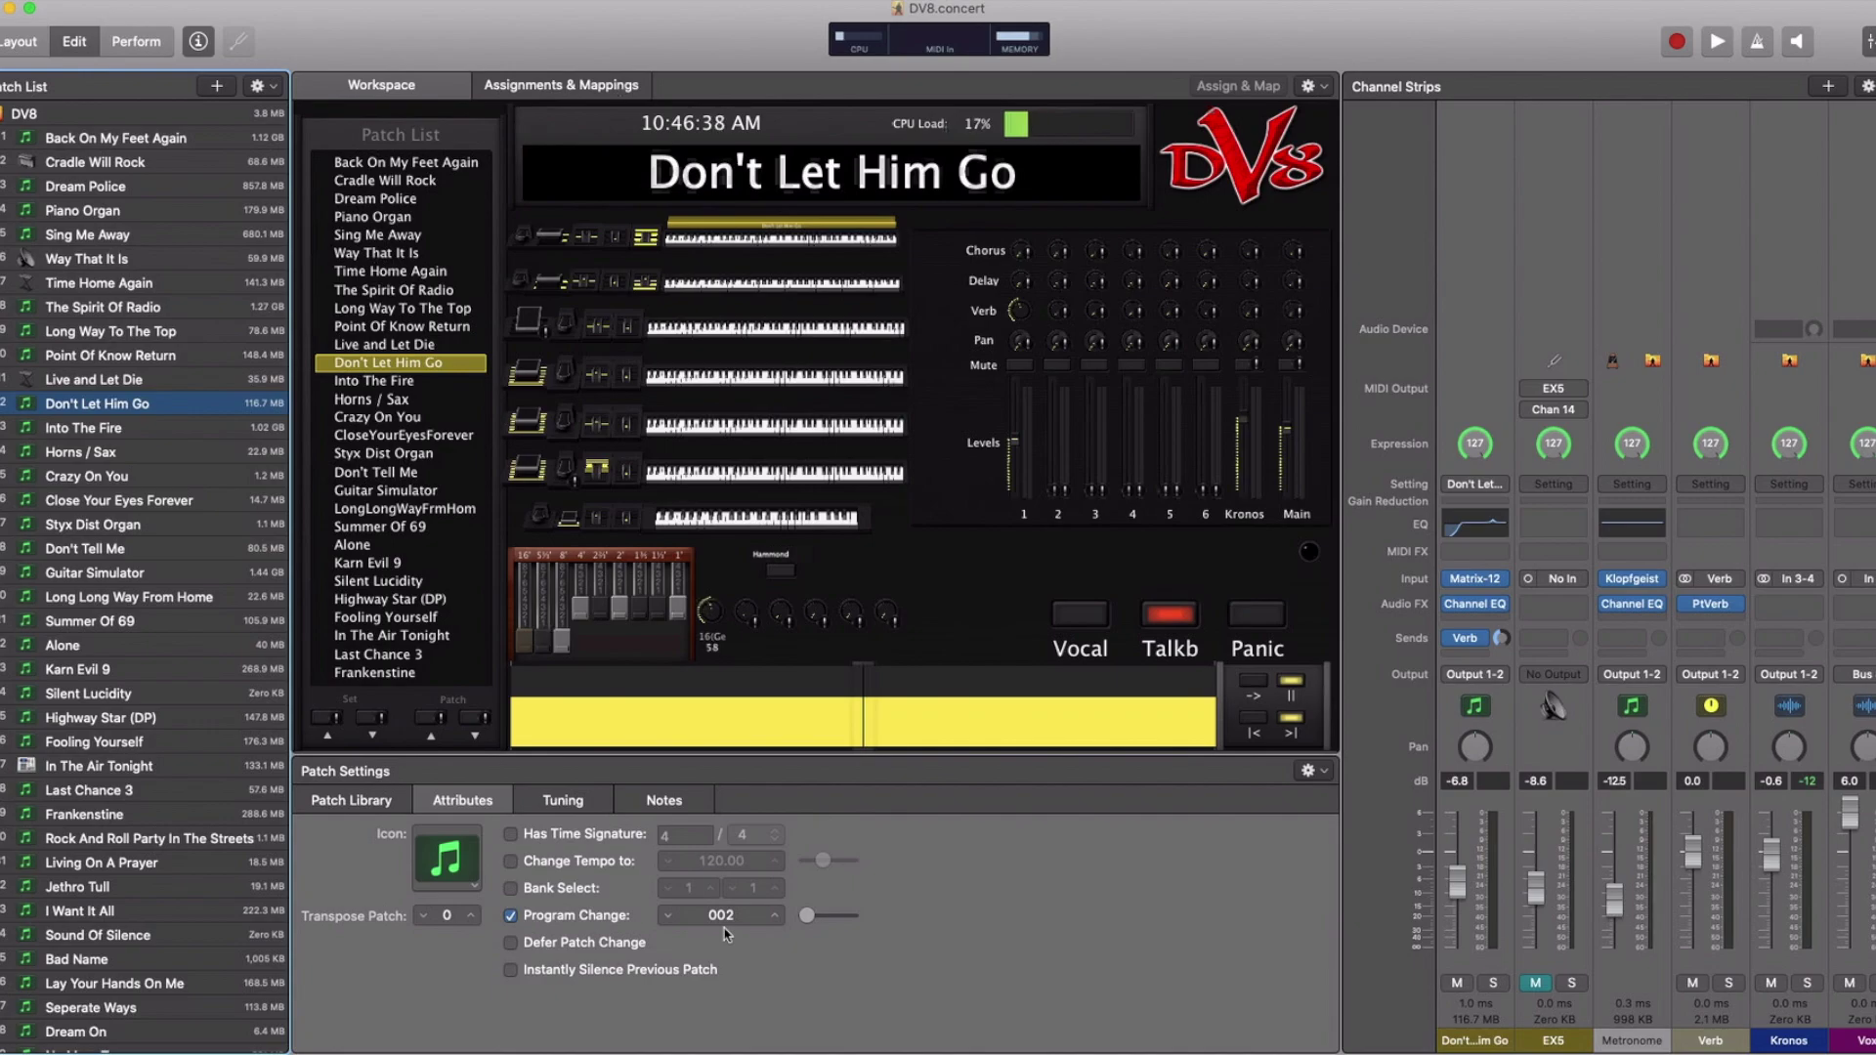
Load Back On My Feet Again, step down one patch, then return to it (program change 003).
{"action": "left_click", "coordinate": [157, 143]}
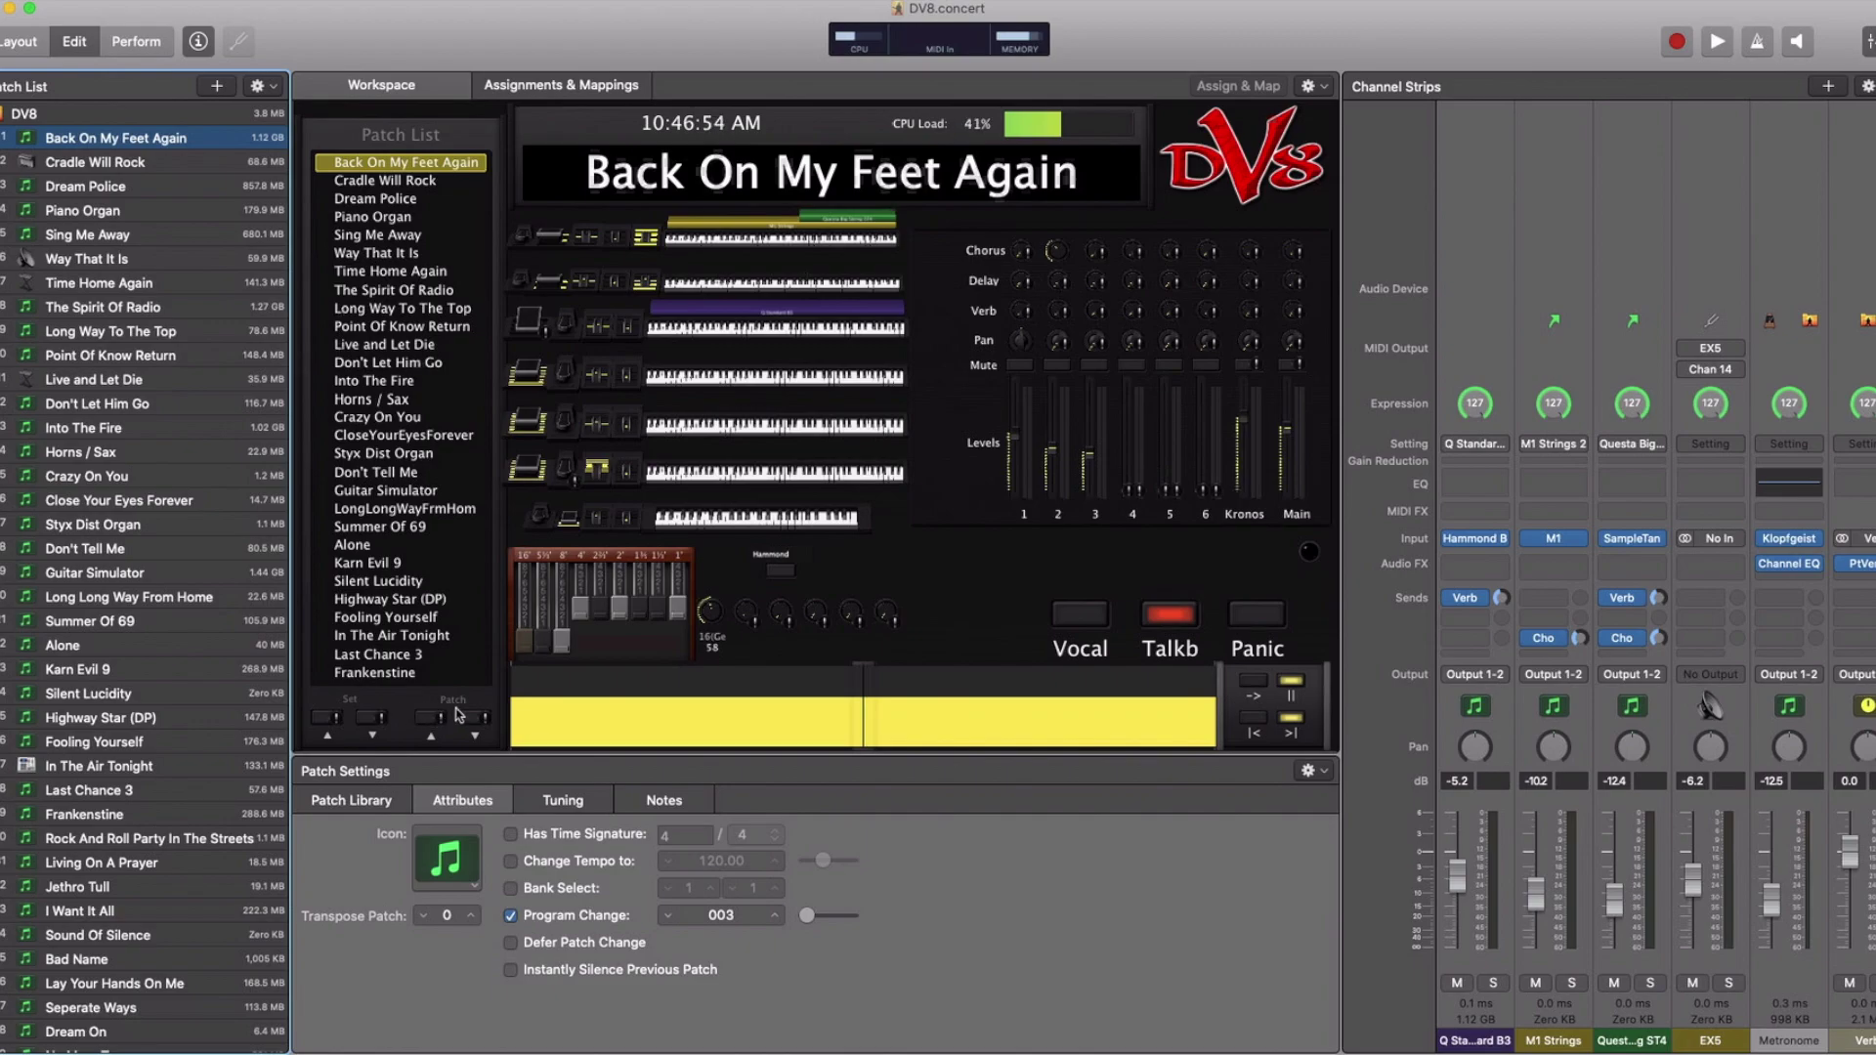
{"action": "key", "text": "Down"}
{"action": "key", "text": "Down"}
{"action": "key", "text": "Down"}
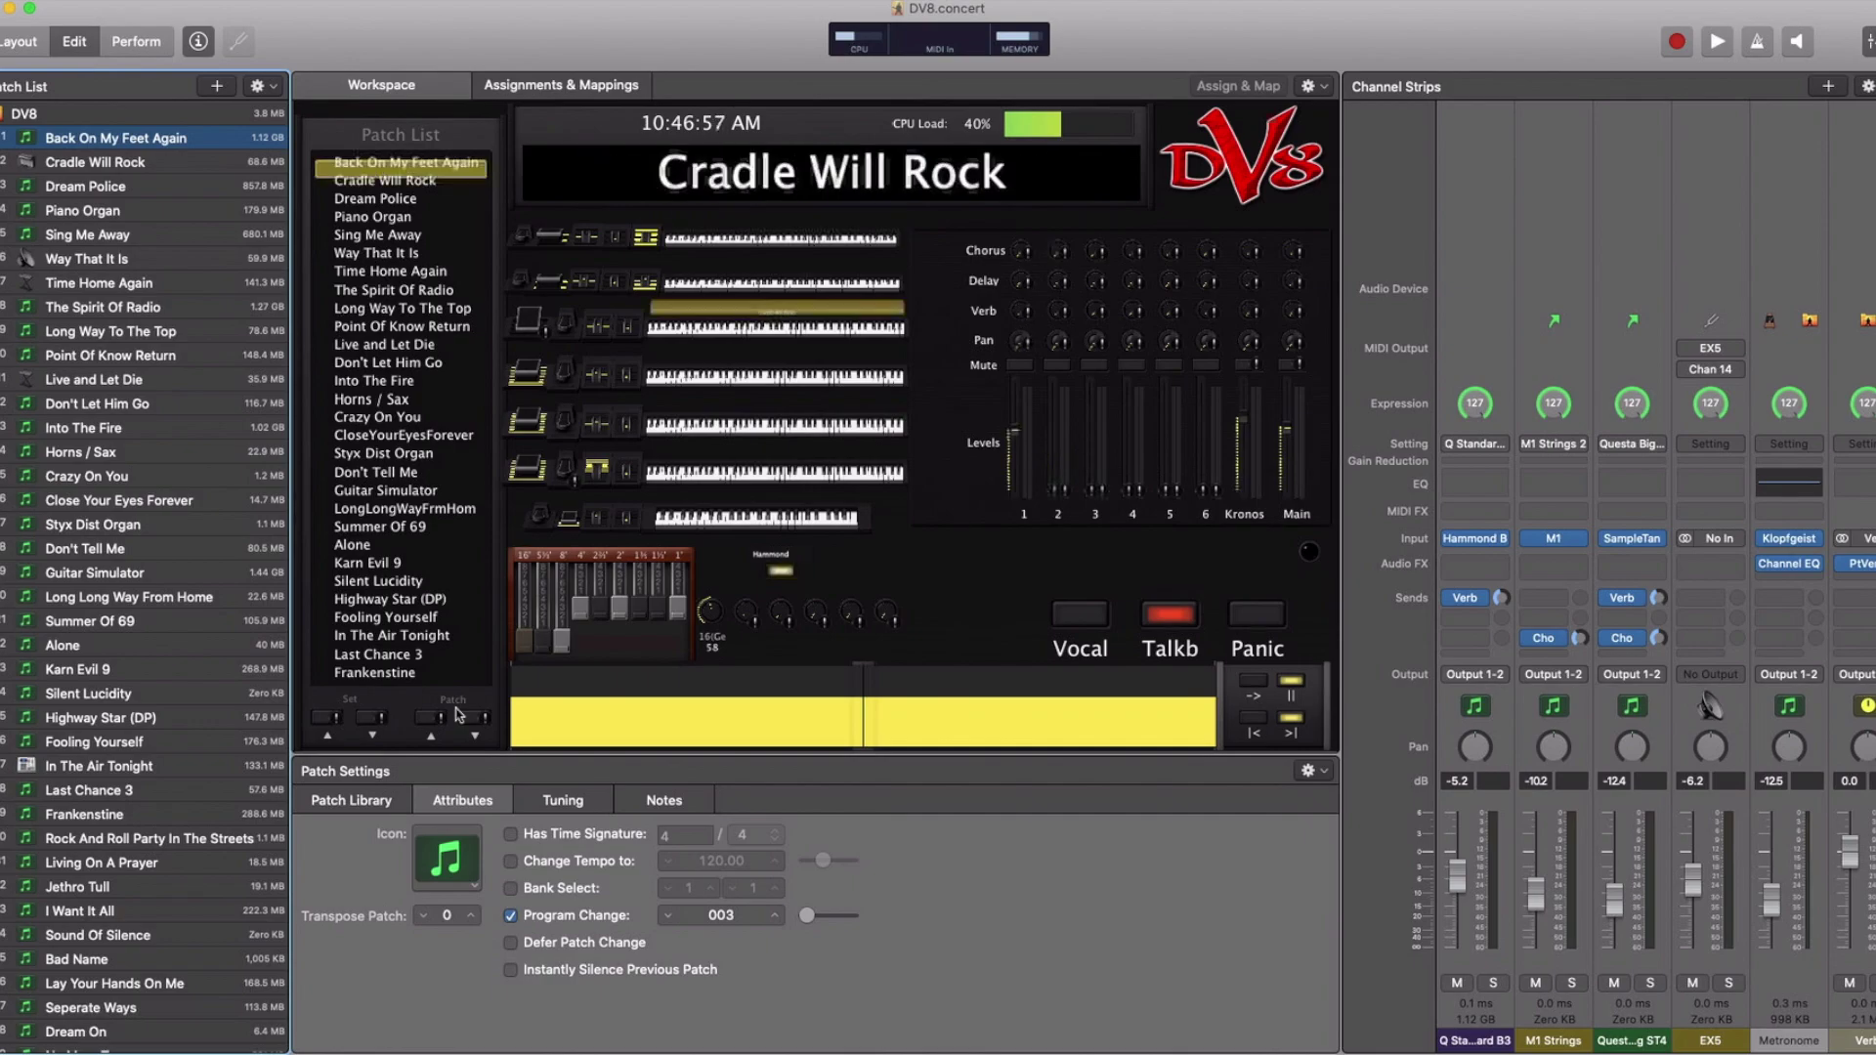
{"action": "key", "text": "Up"}
{"action": "key", "text": "Up"}
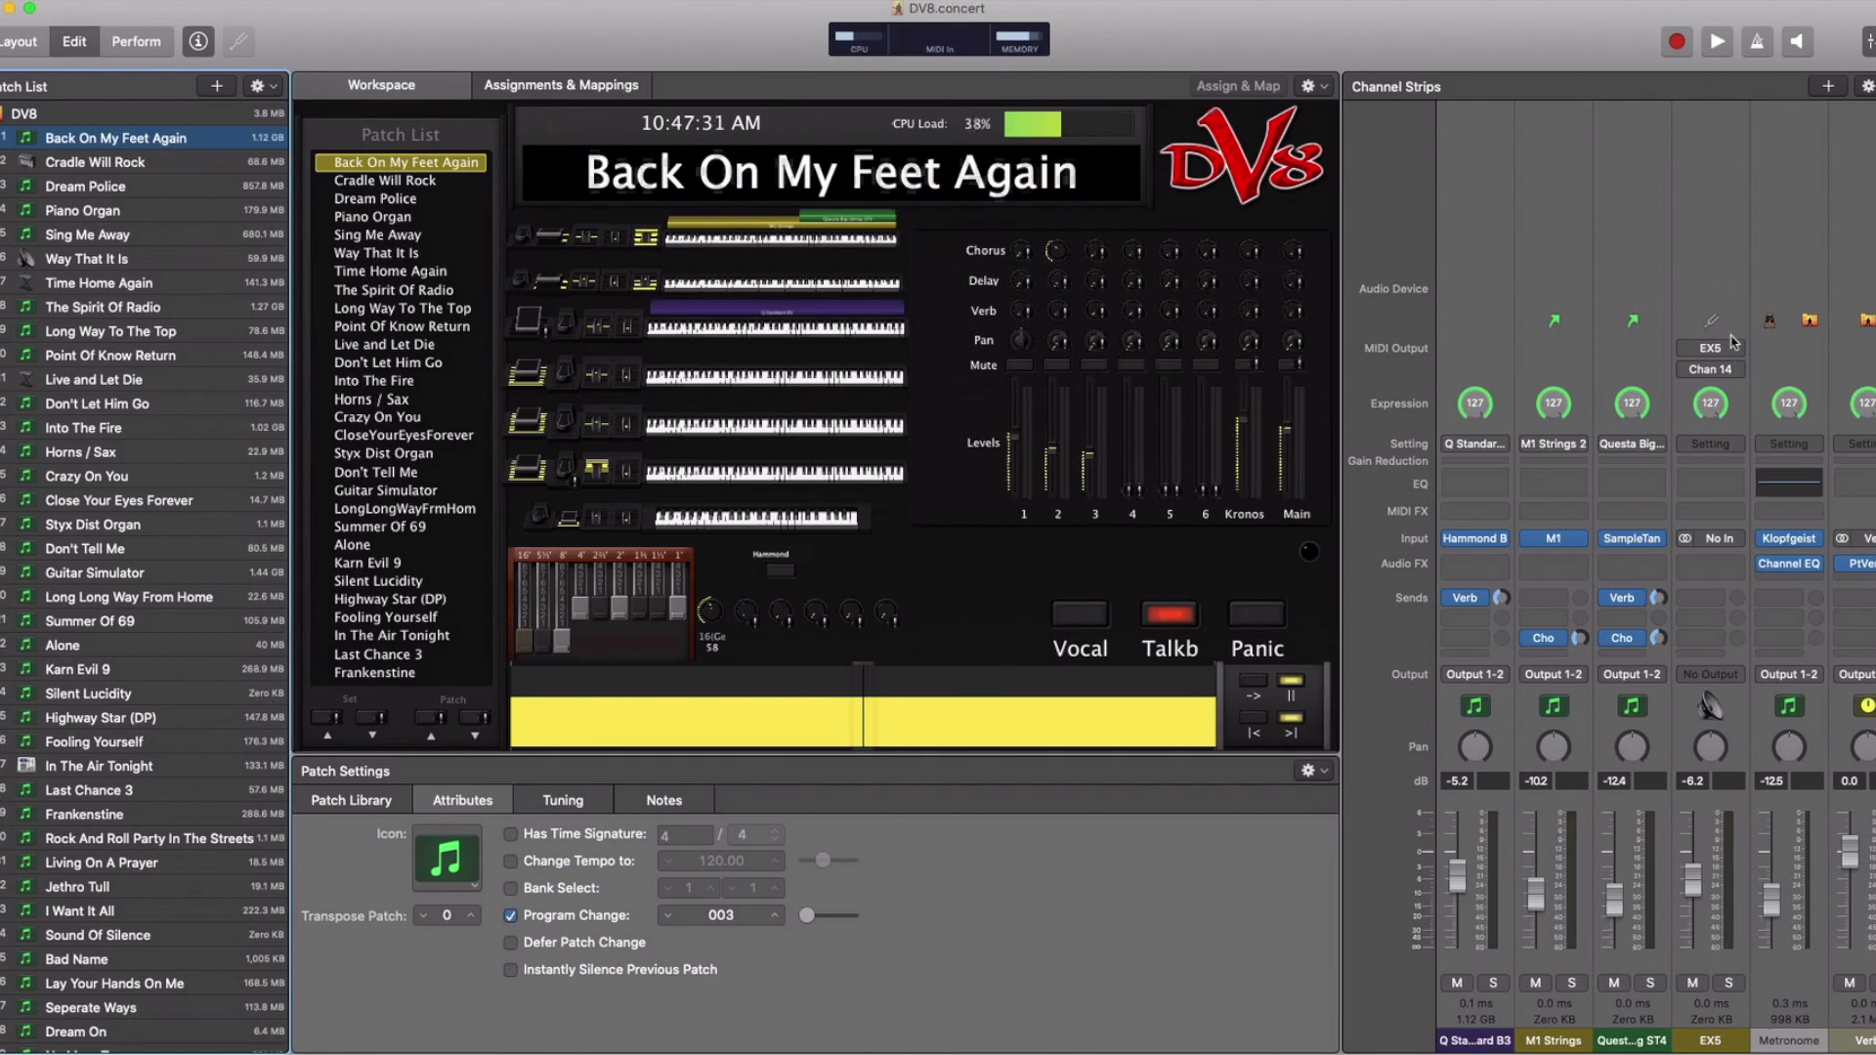
{"action": "left_click", "coordinate": [1827, 88]}
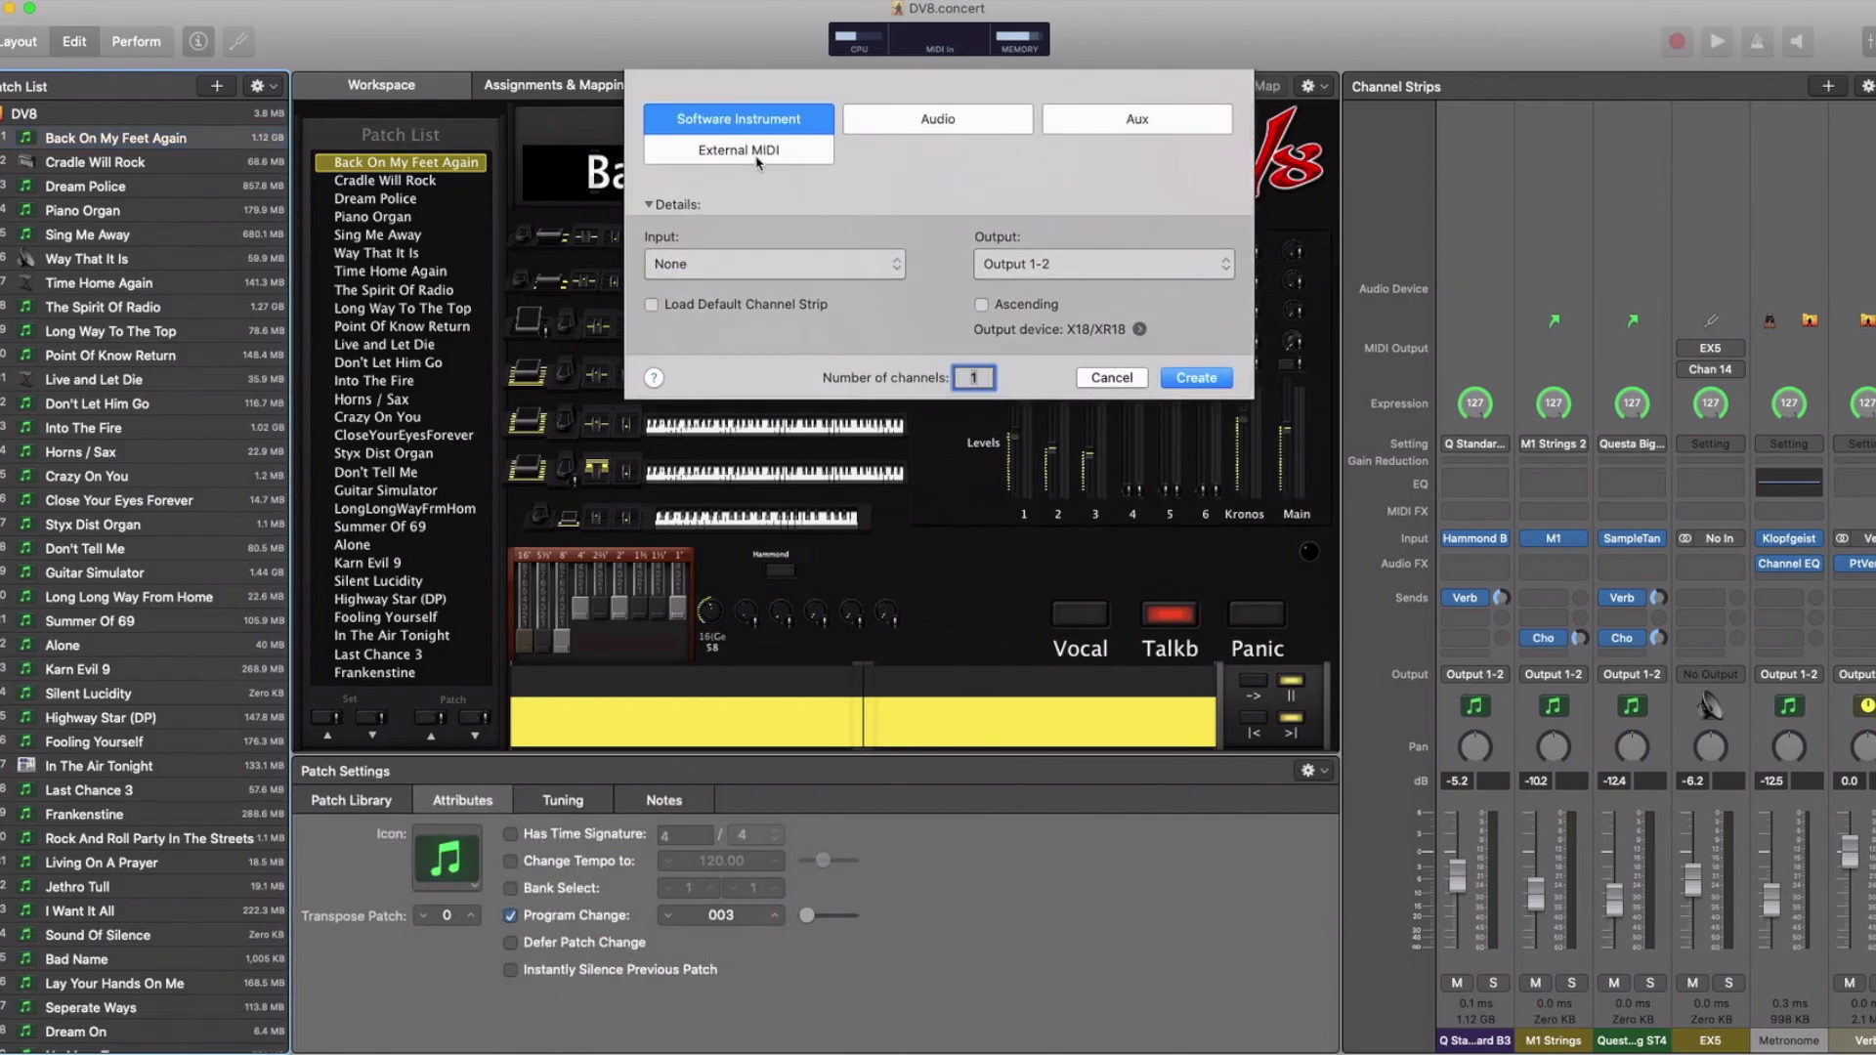
{"action": "left_click", "coordinate": [756, 151]}
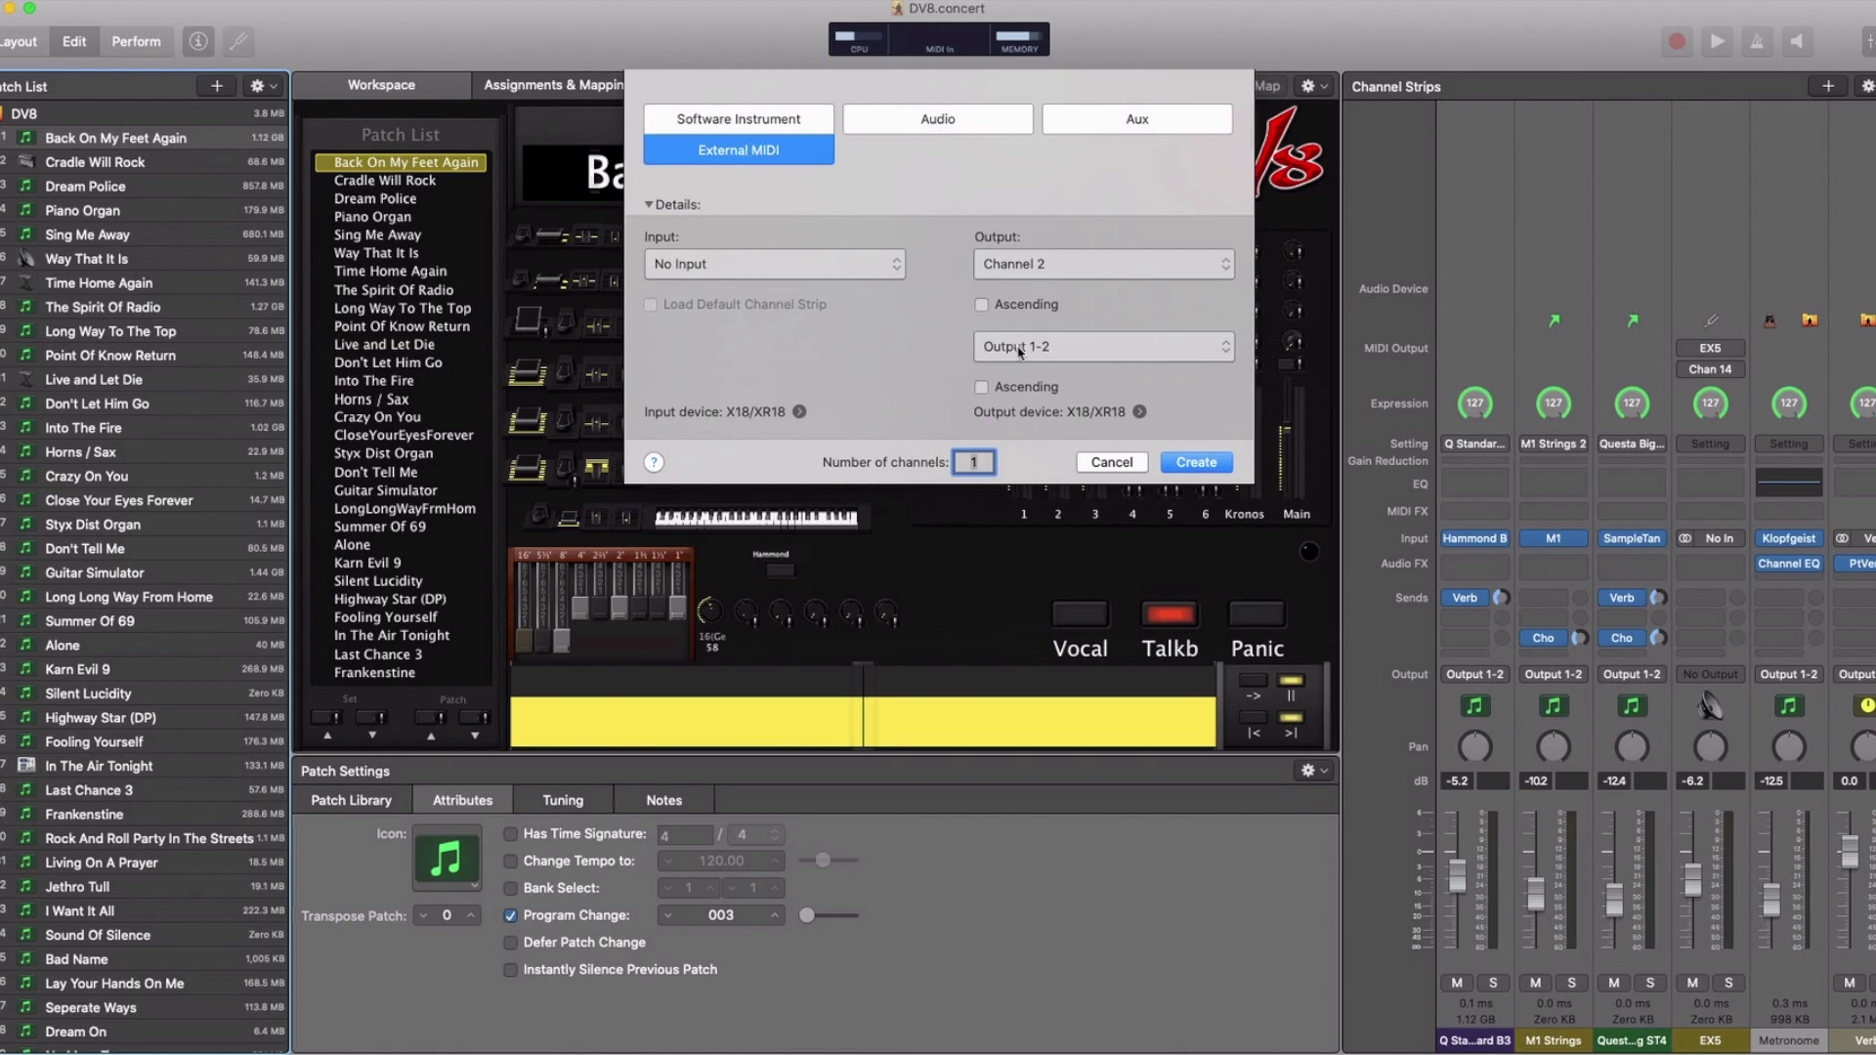
{"action": "left_click", "coordinate": [1114, 467]}
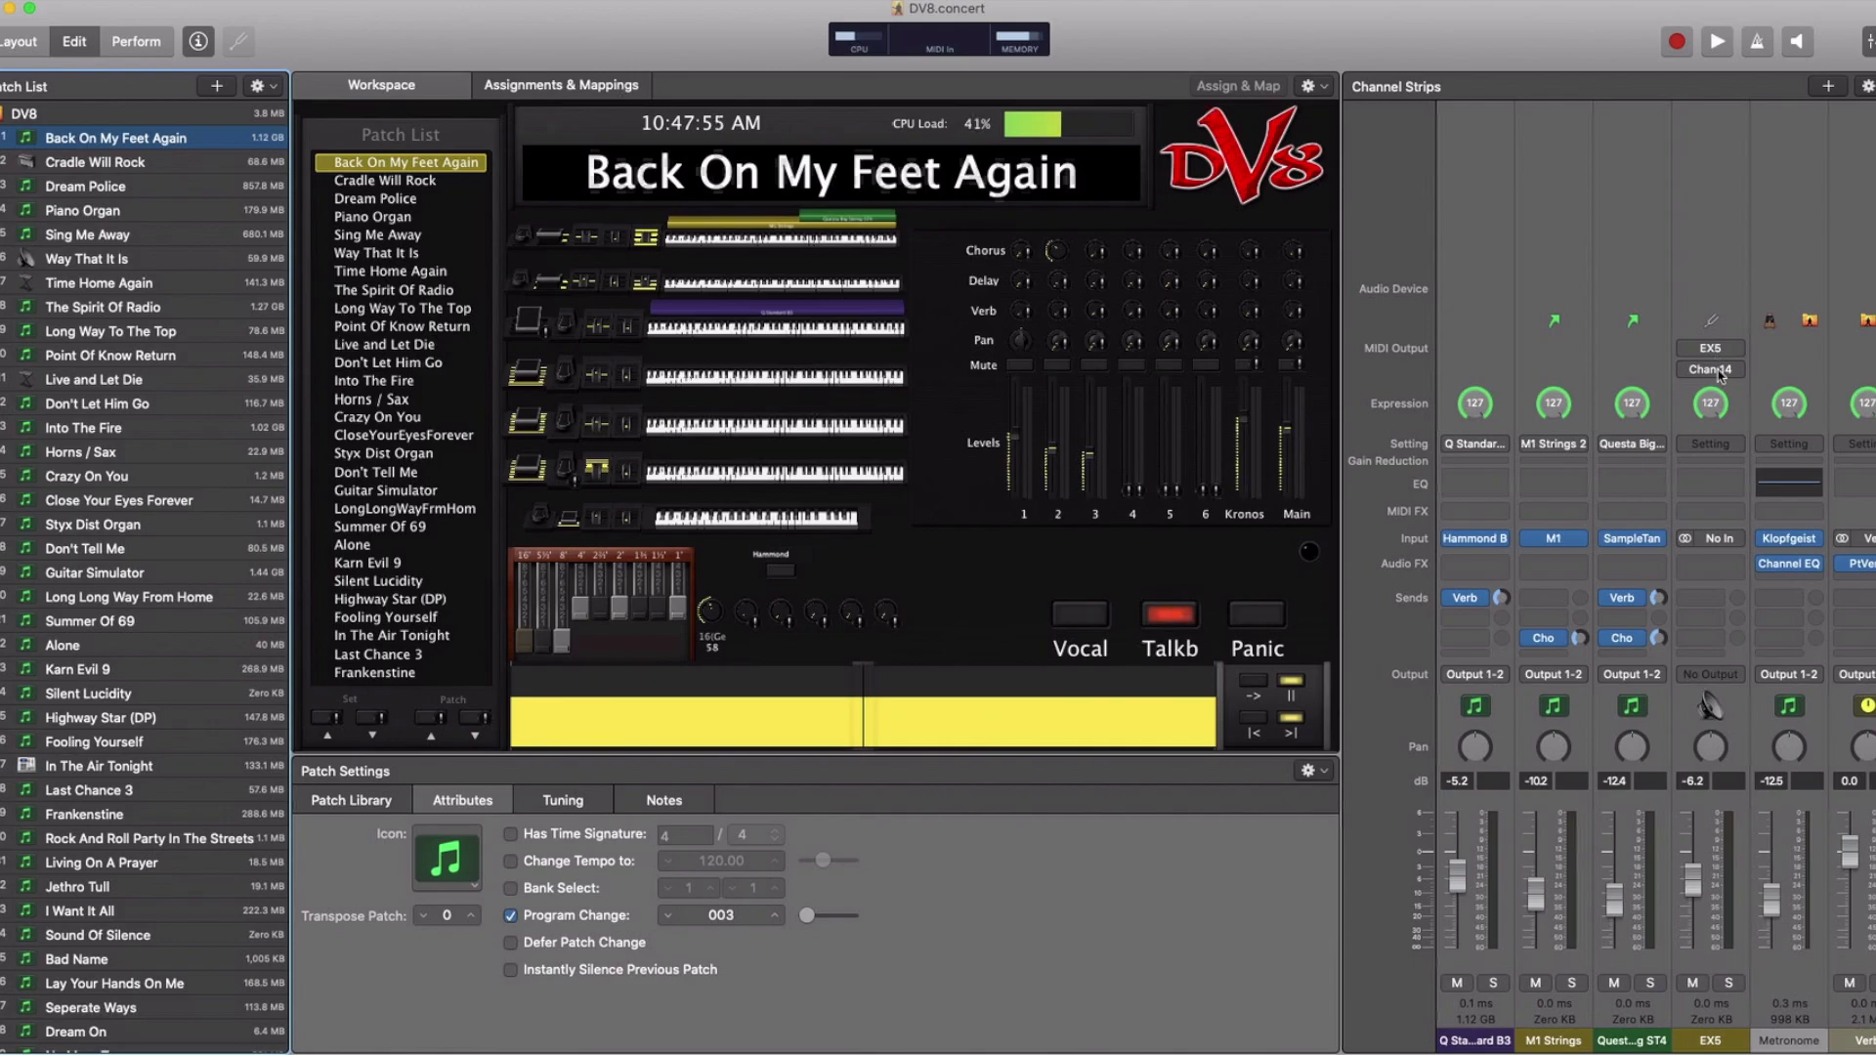
Select the EX5 external instrument strip and view its MIDI Output settings (program change 074).
{"action": "left_click", "coordinate": [1722, 255]}
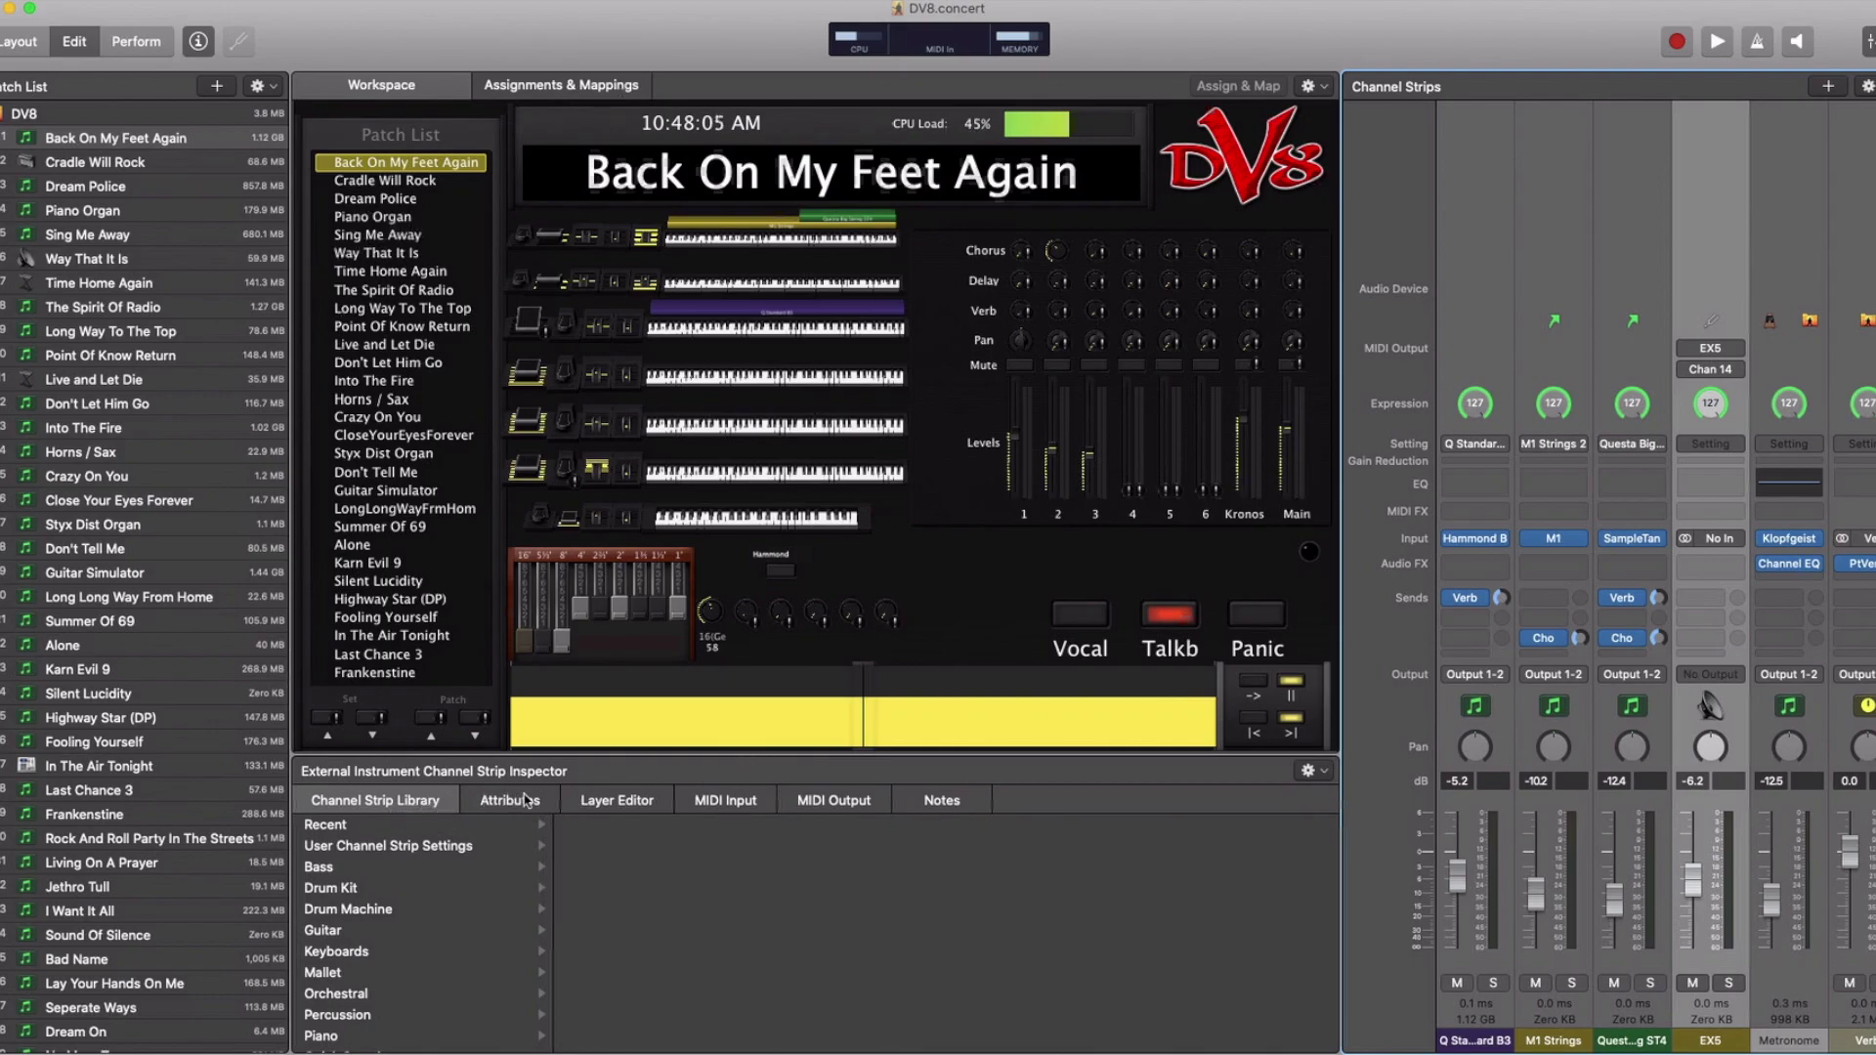
{"action": "left_click", "coordinate": [833, 801]}
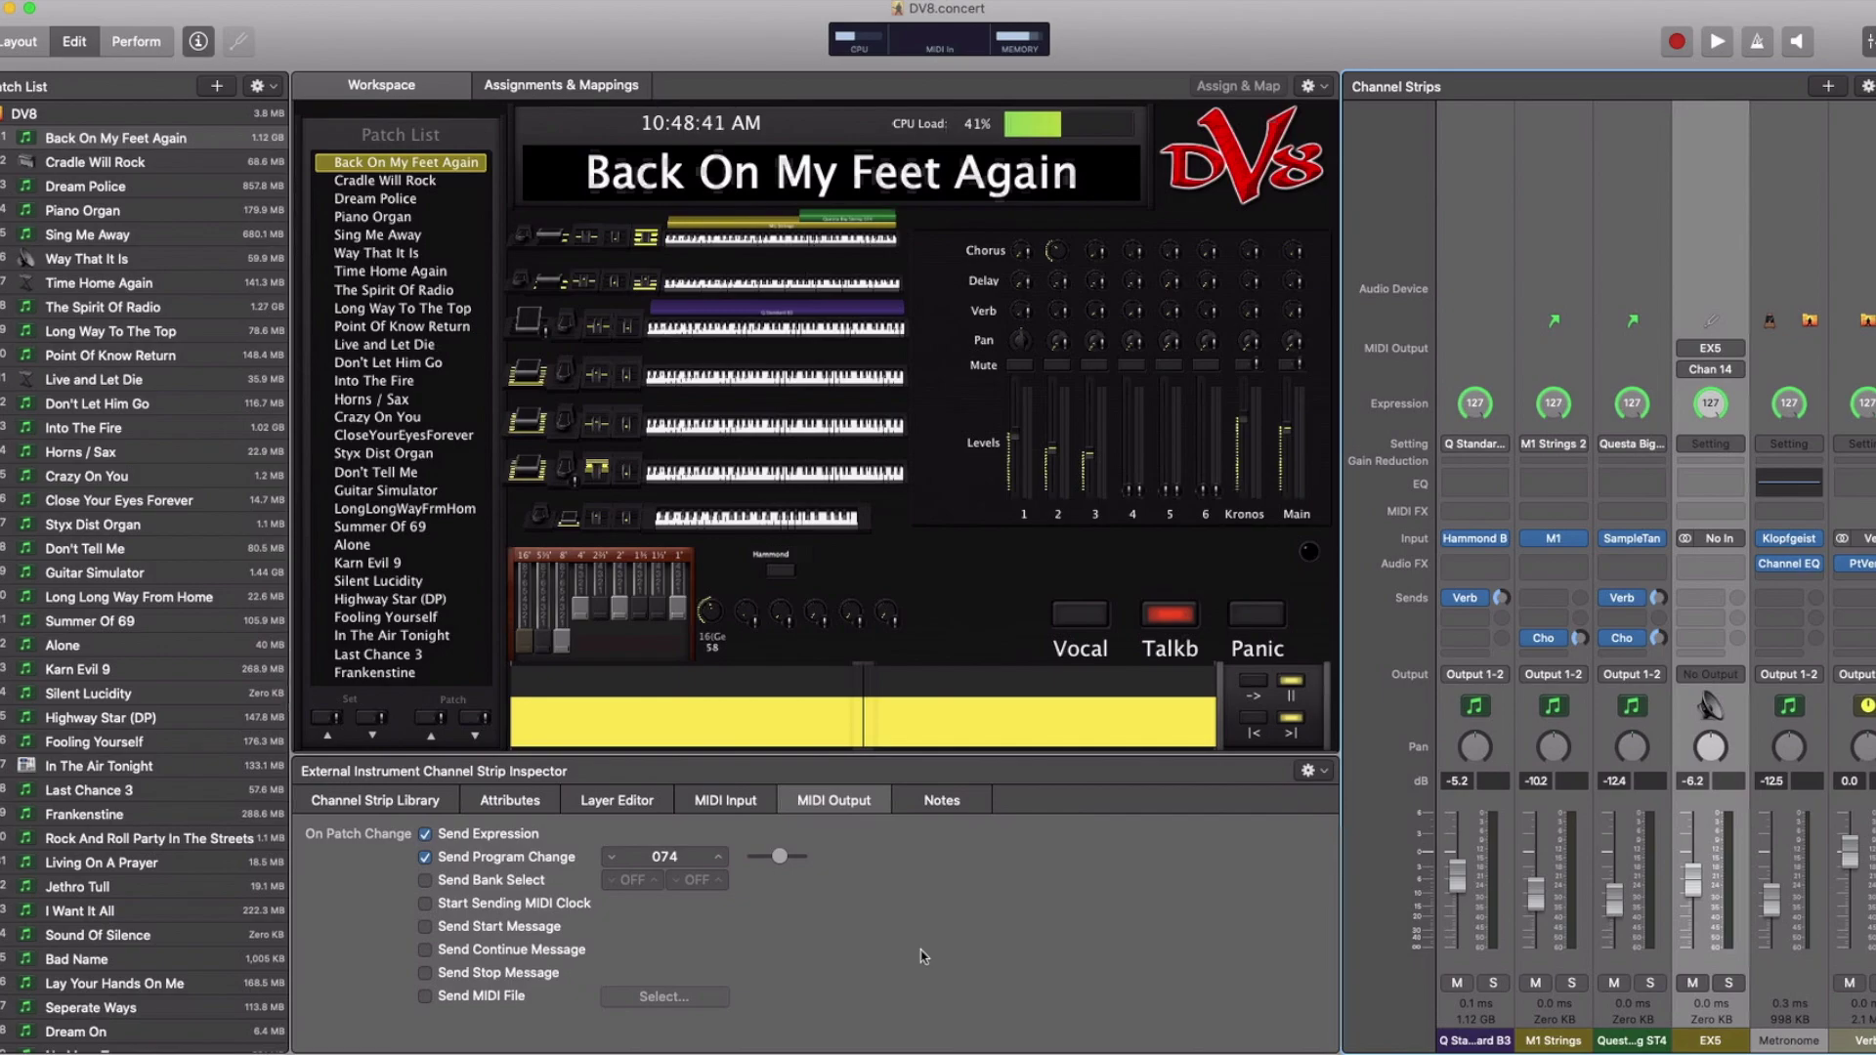
{"action": "left_click", "coordinate": [610, 860]}
{"action": "left_click", "coordinate": [720, 857]}
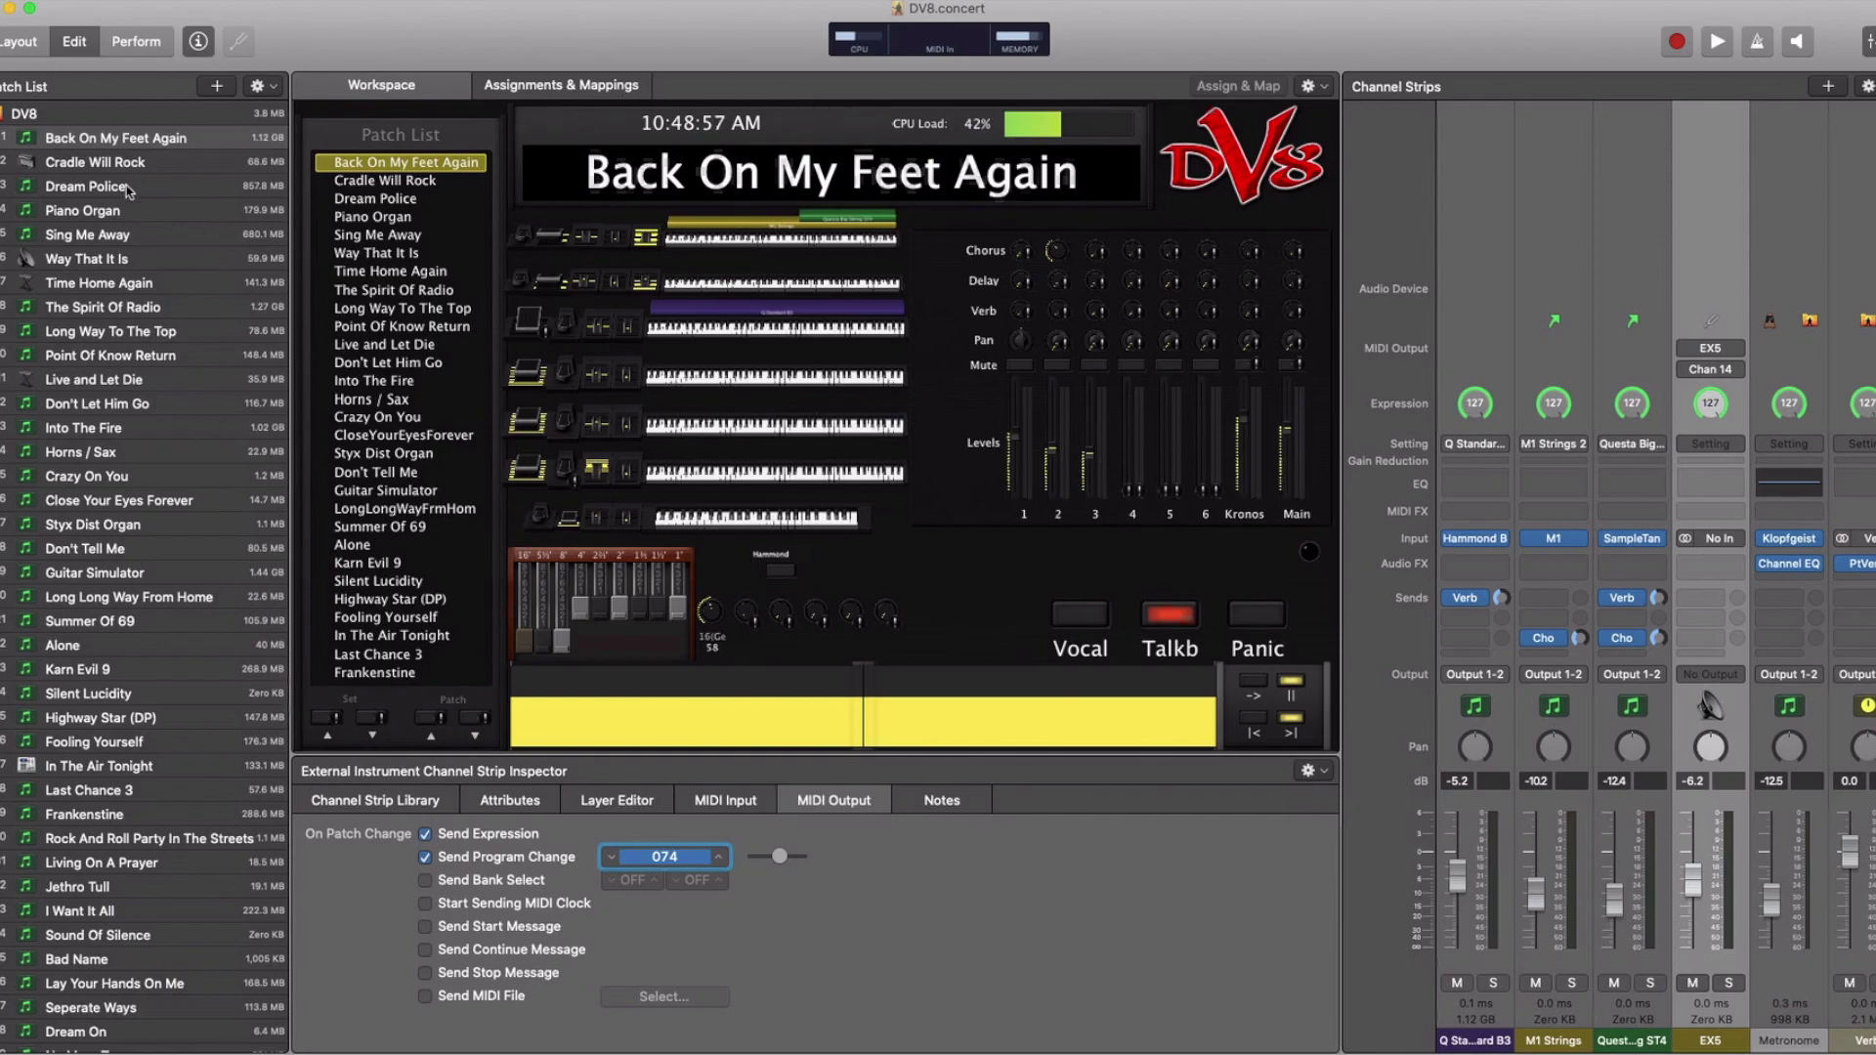
{"action": "left_click", "coordinate": [124, 142]}
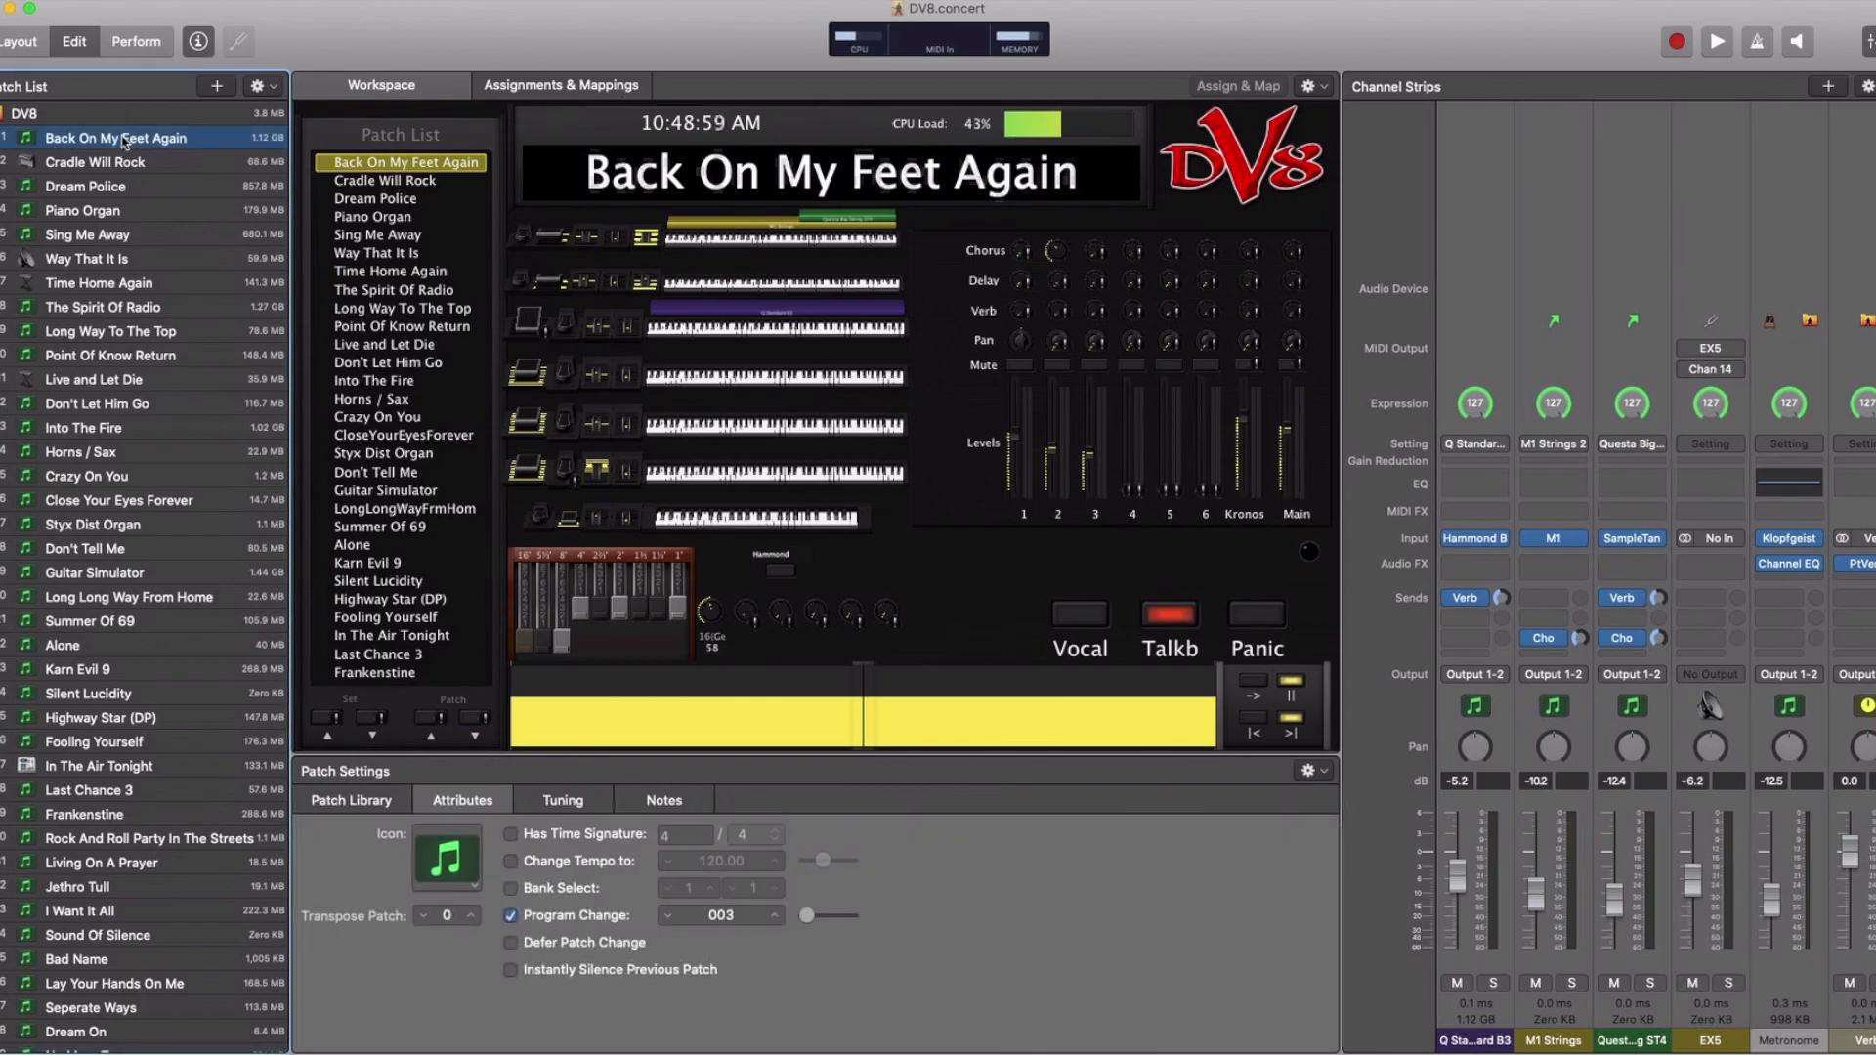
{"action": "left_click", "coordinate": [1705, 239]}
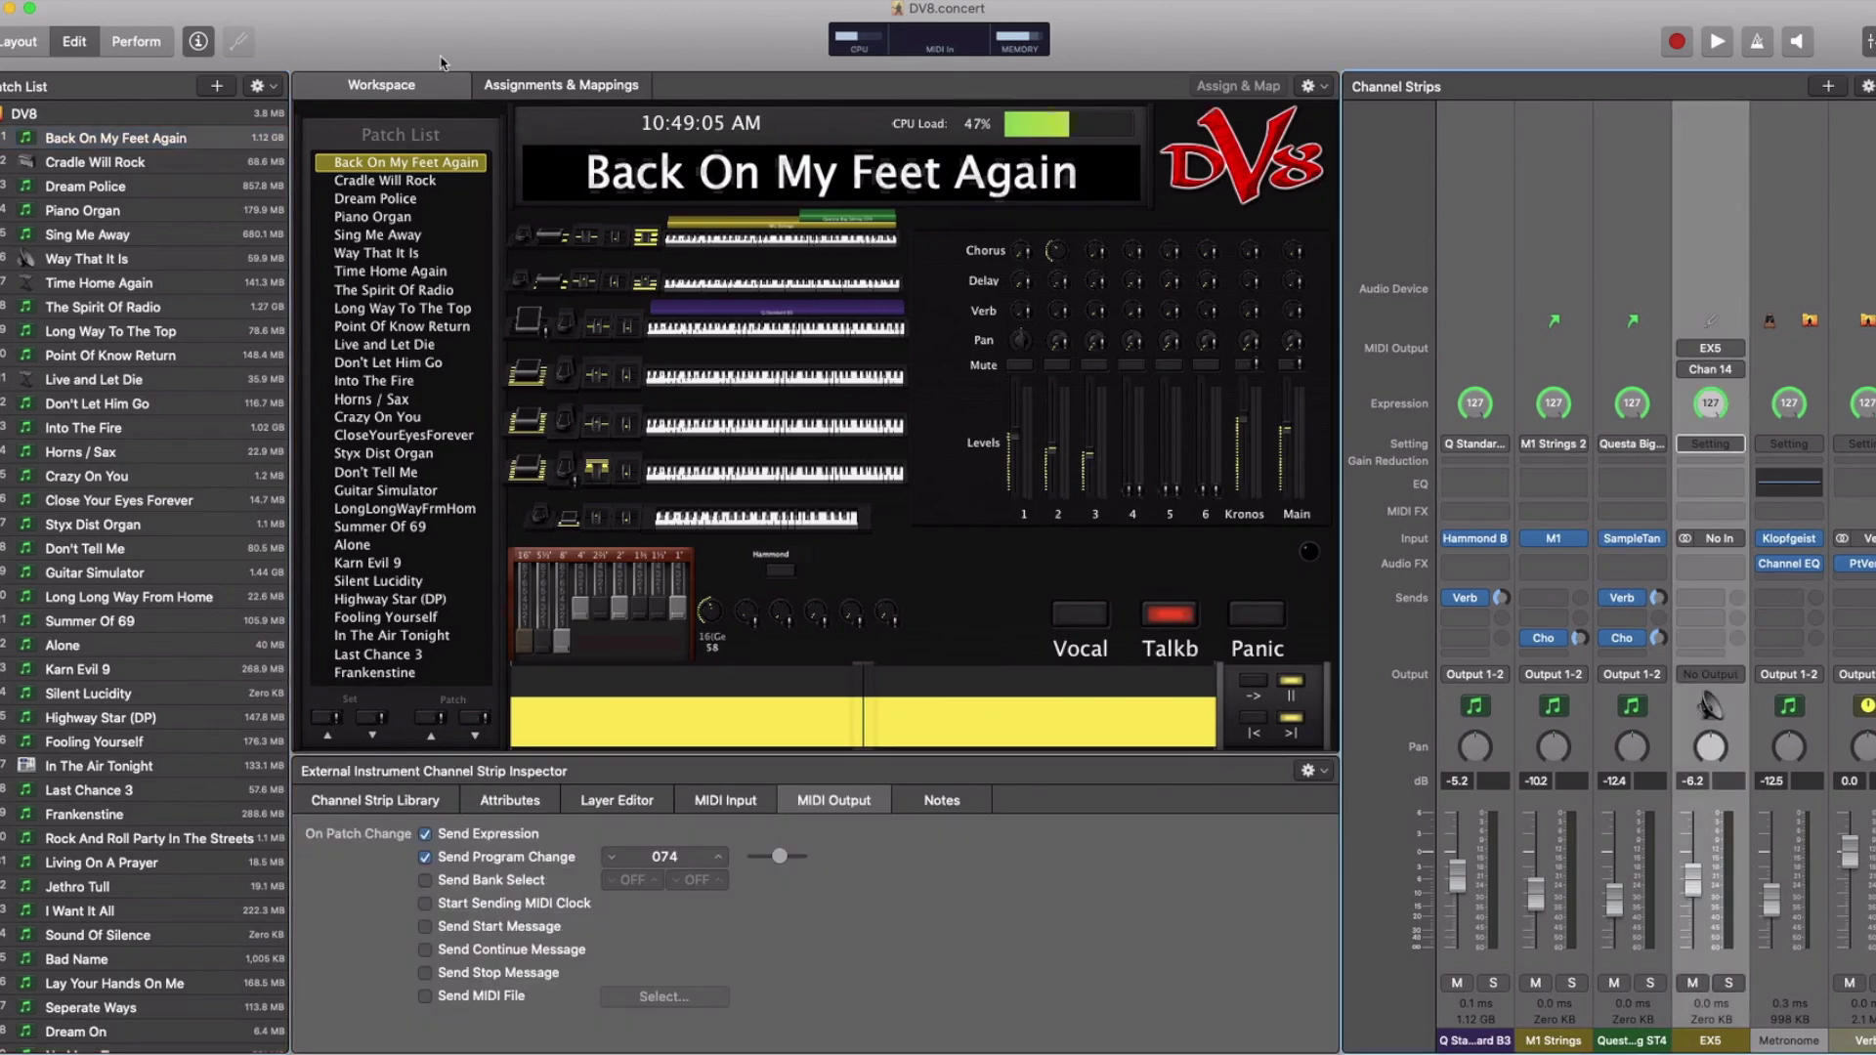
Load Dream Police, then Piano Organ, and inspect its EX5 controller strip's MIDI output (program change 019).
{"action": "left_click", "coordinate": [105, 188]}
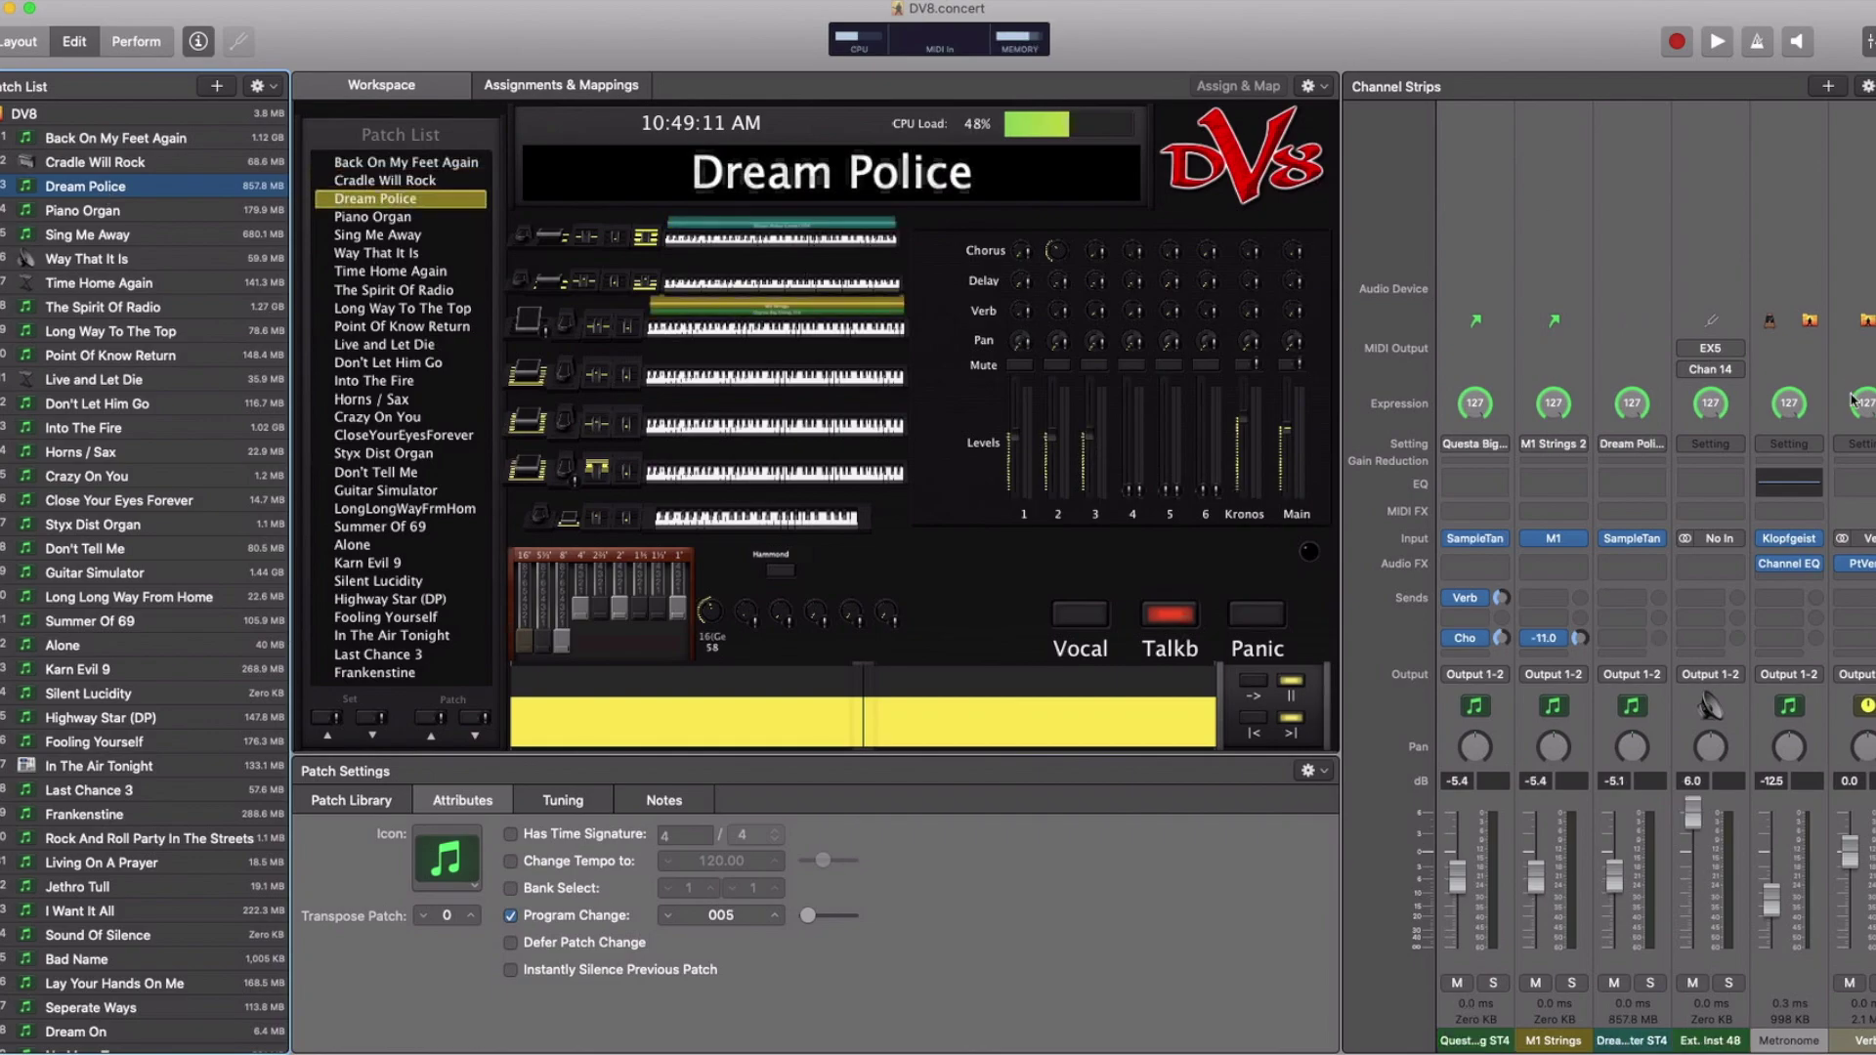
{"action": "left_click", "coordinate": [1726, 283]}
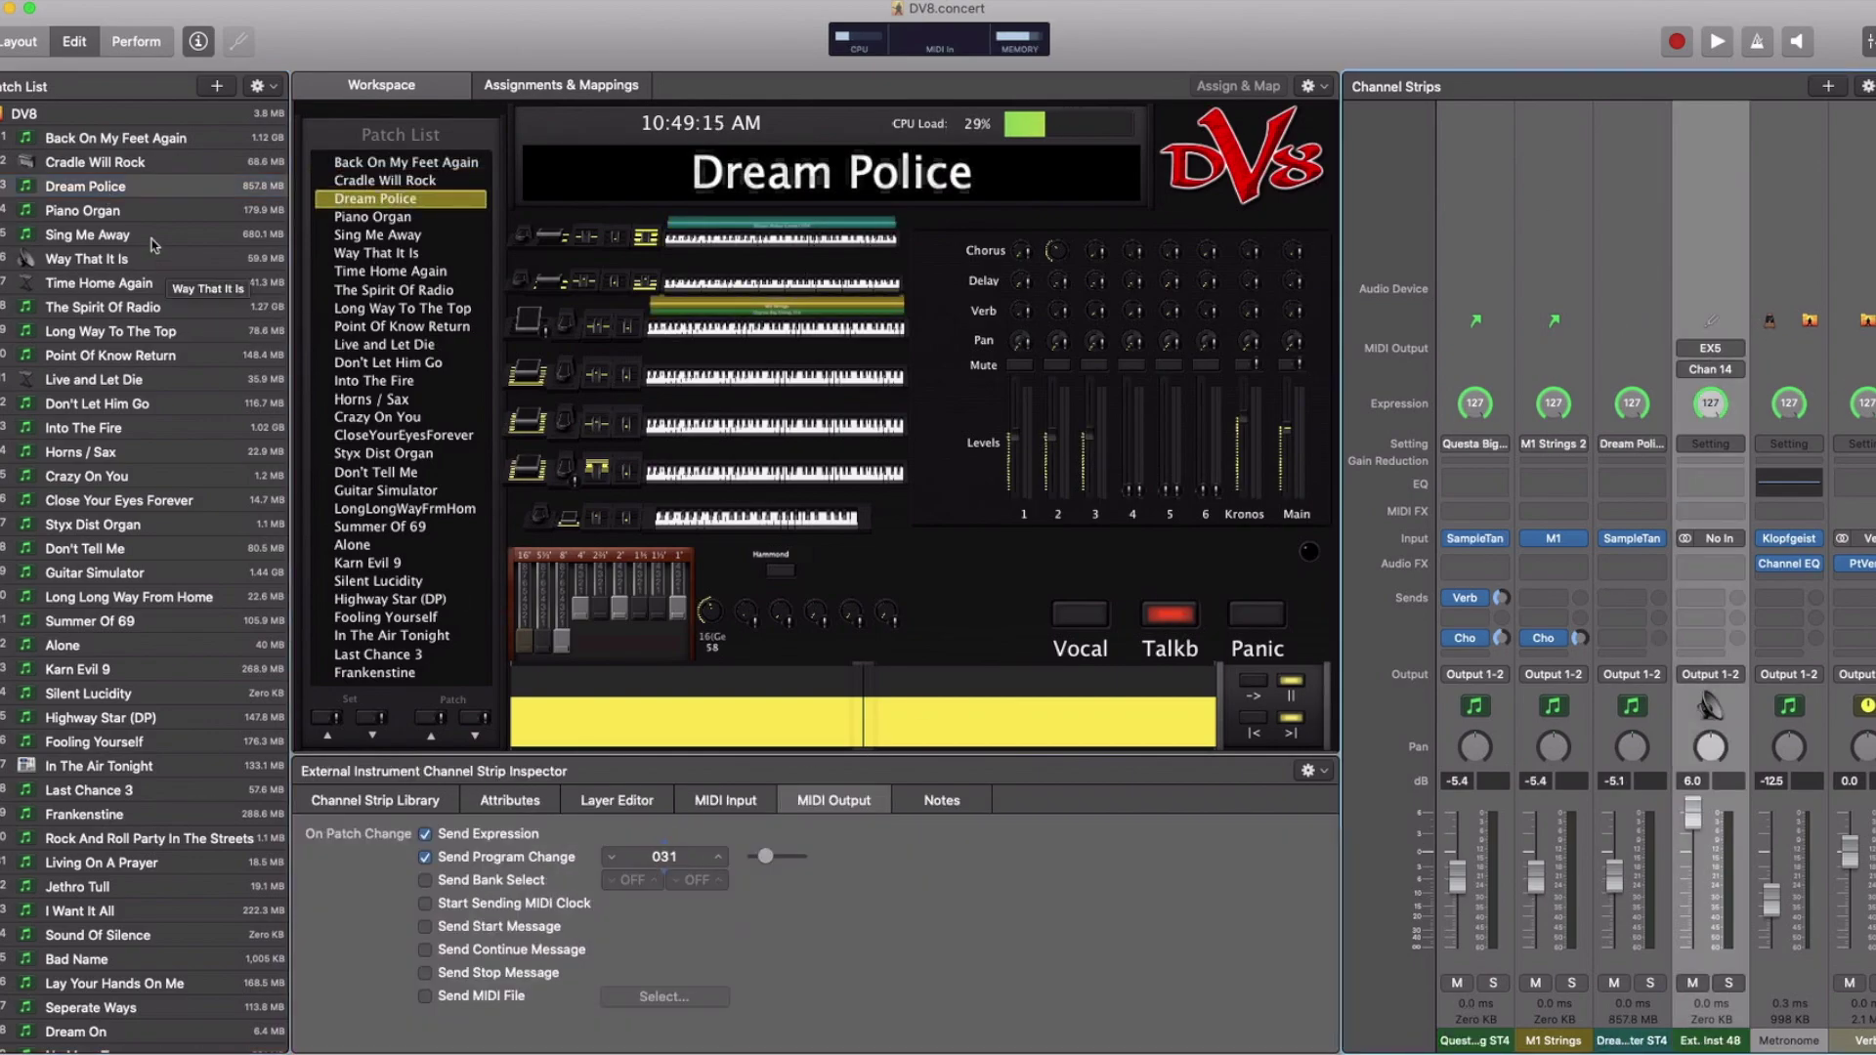
{"action": "left_click", "coordinate": [164, 216]}
{"action": "left_click", "coordinate": [1727, 207]}
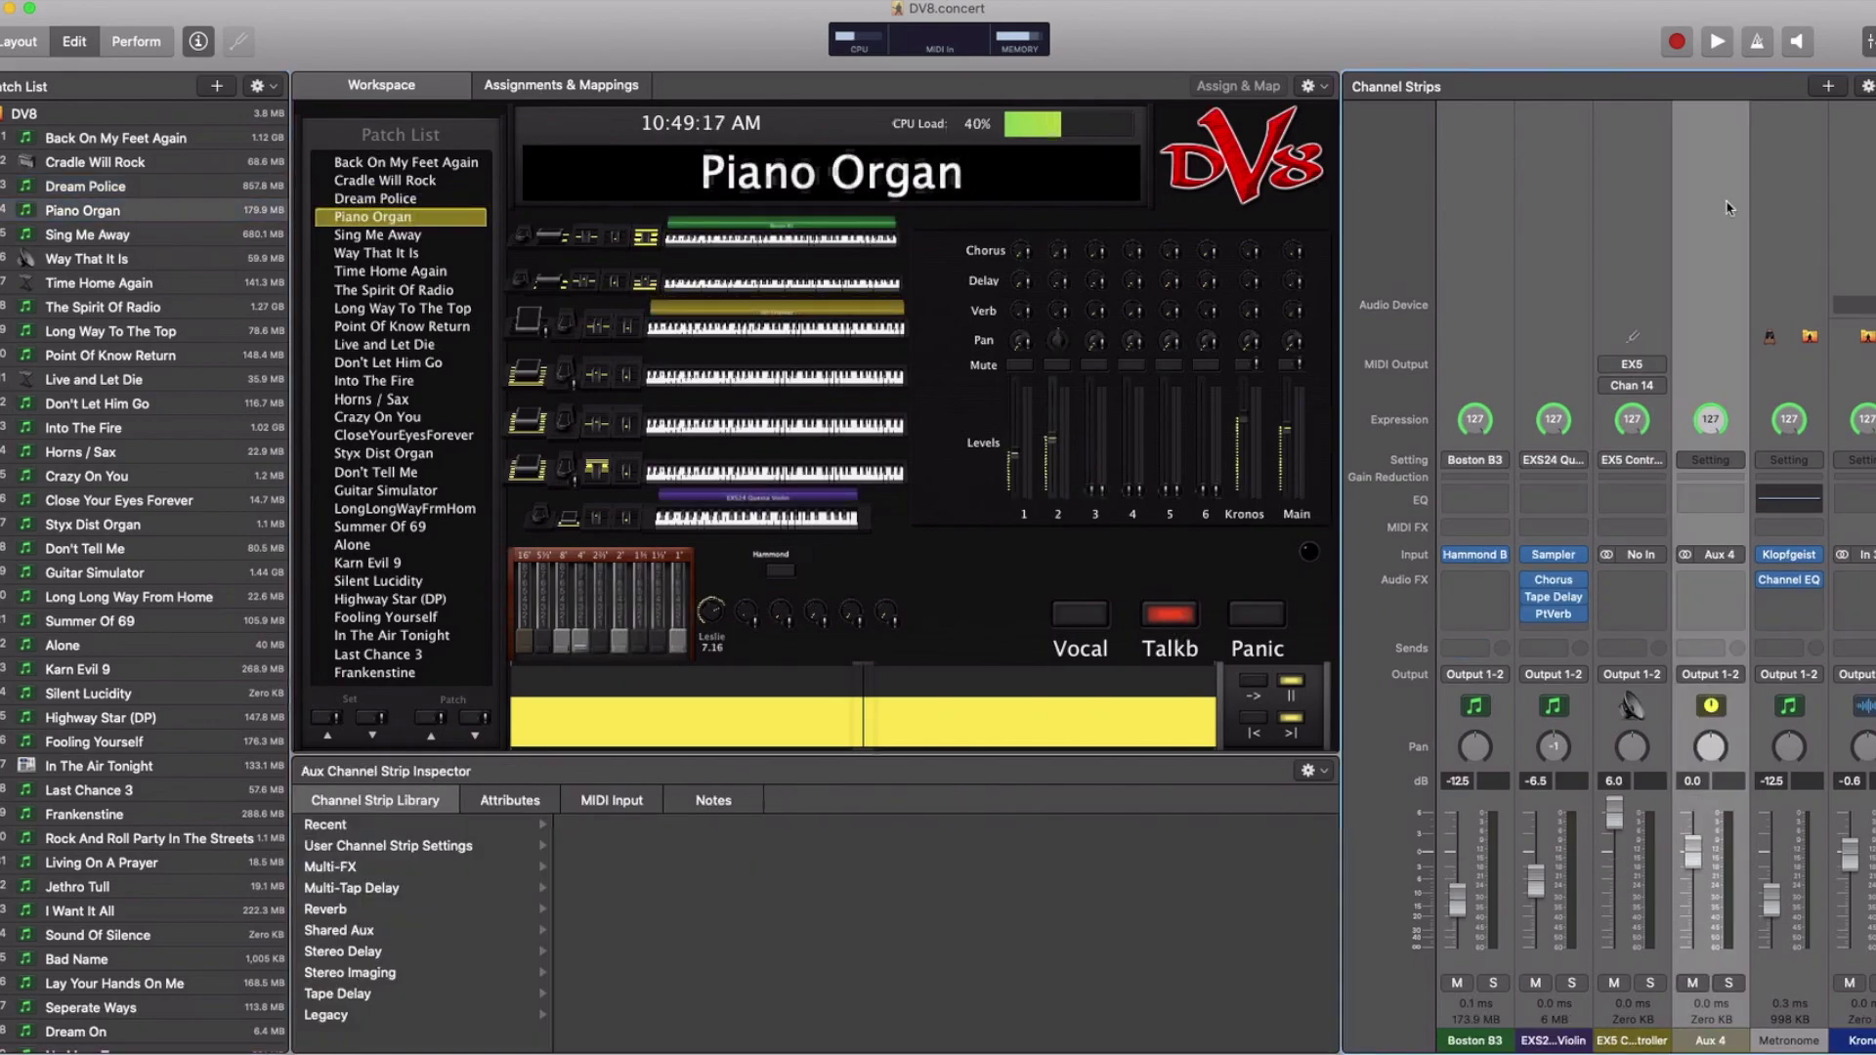
{"action": "left_click", "coordinate": [1637, 208]}
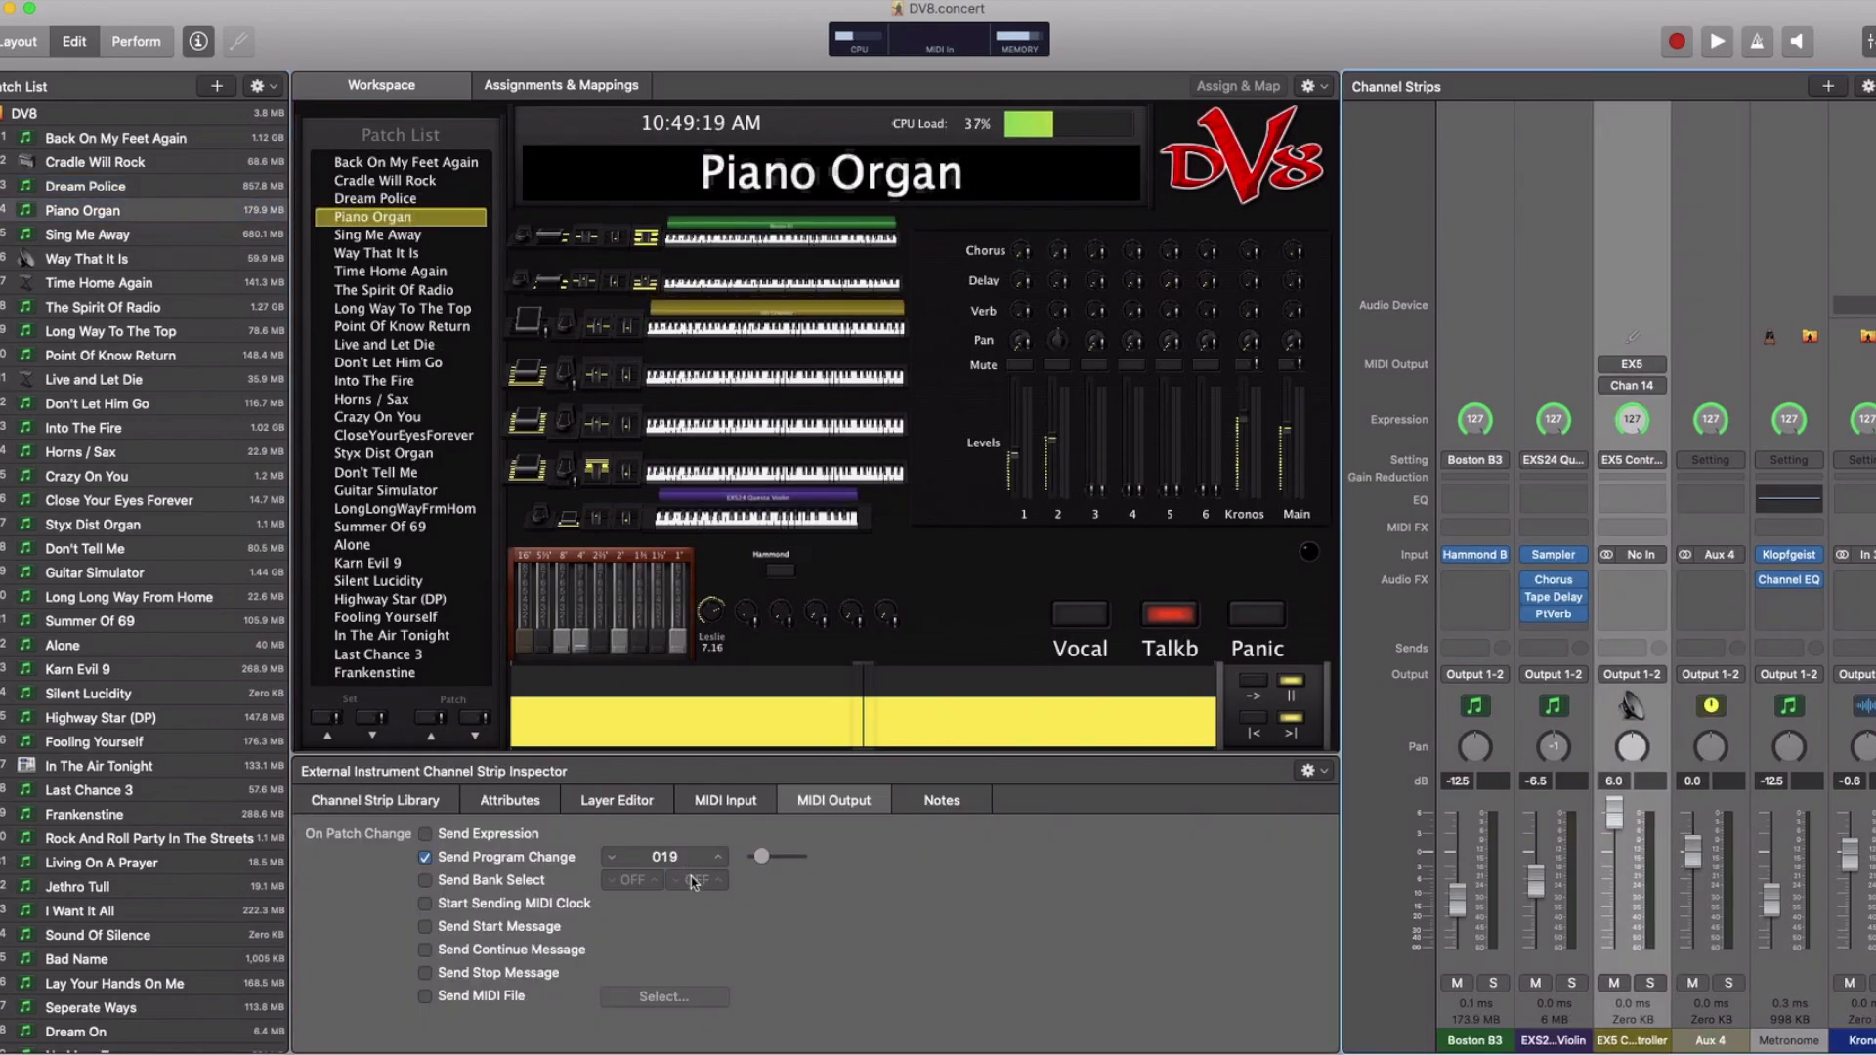